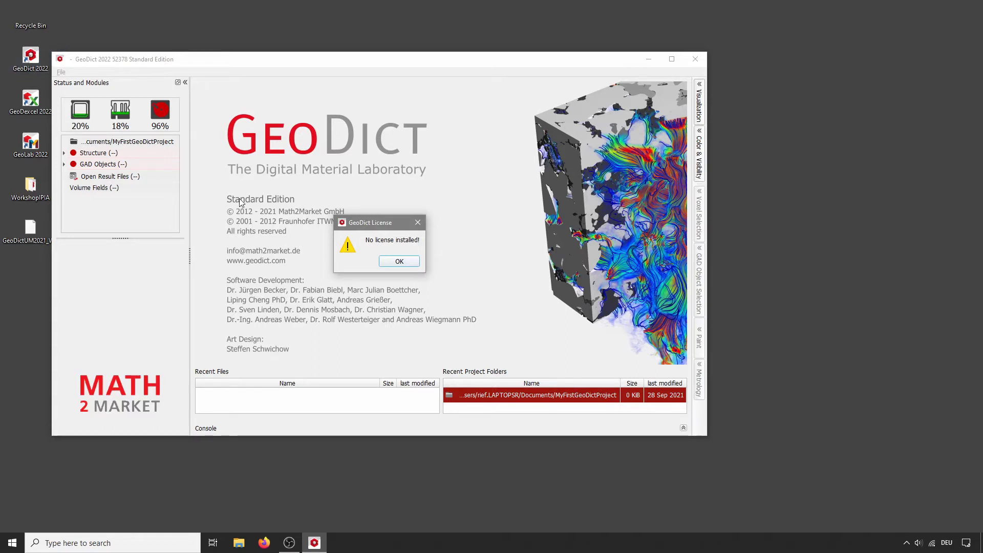
Choose to install a license file and load GeoDictUM2021_Workshops.glic from the Desktop
click(391, 262)
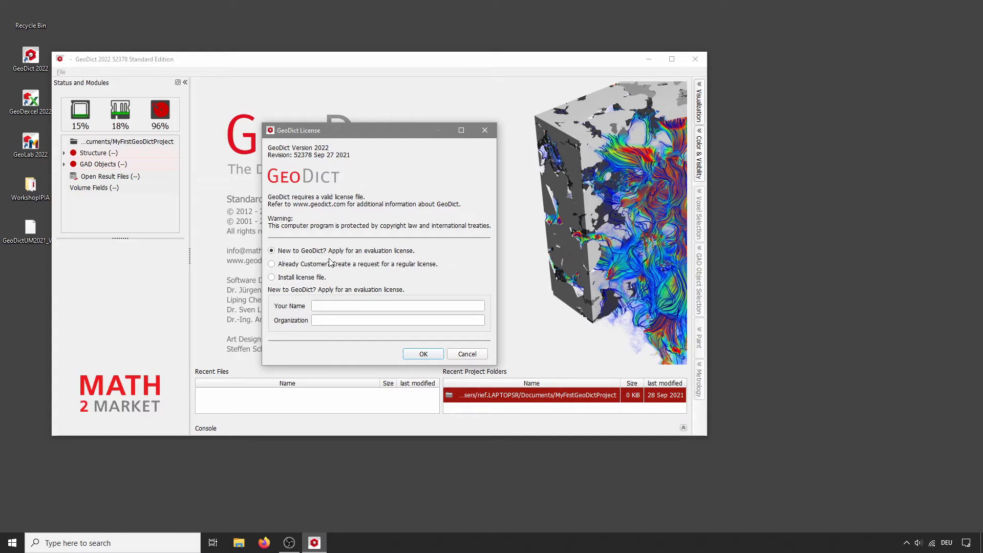
click(302, 277)
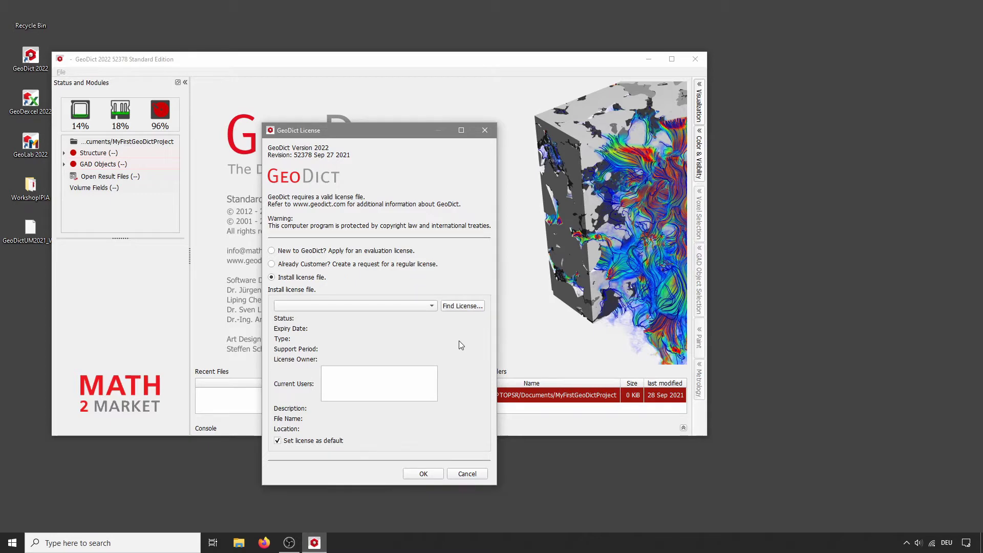
click(461, 307)
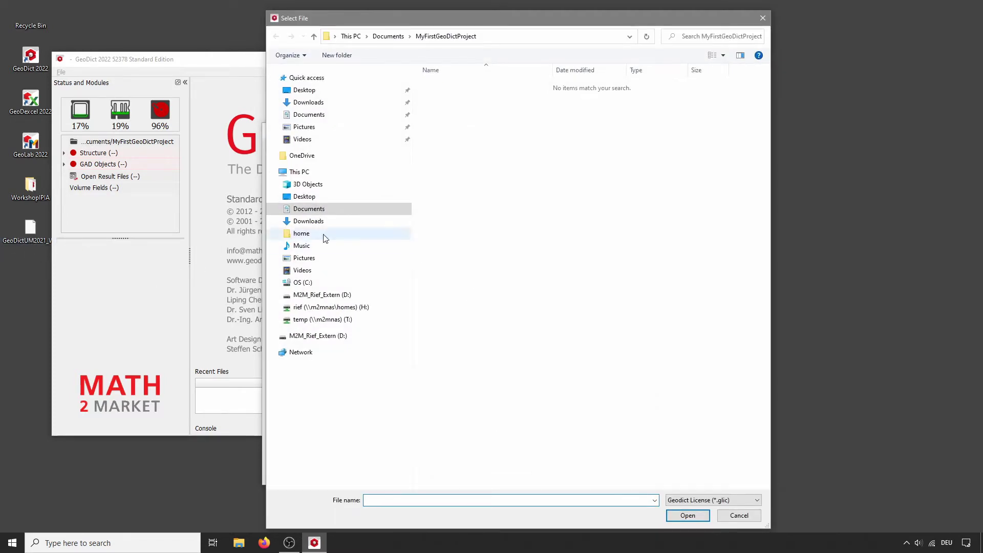
click(340, 92)
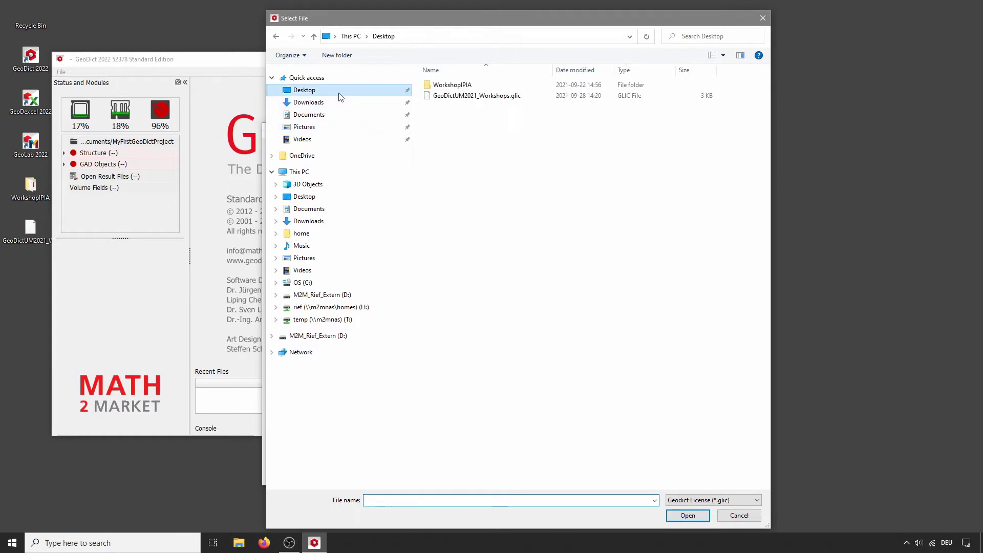
click(531, 96)
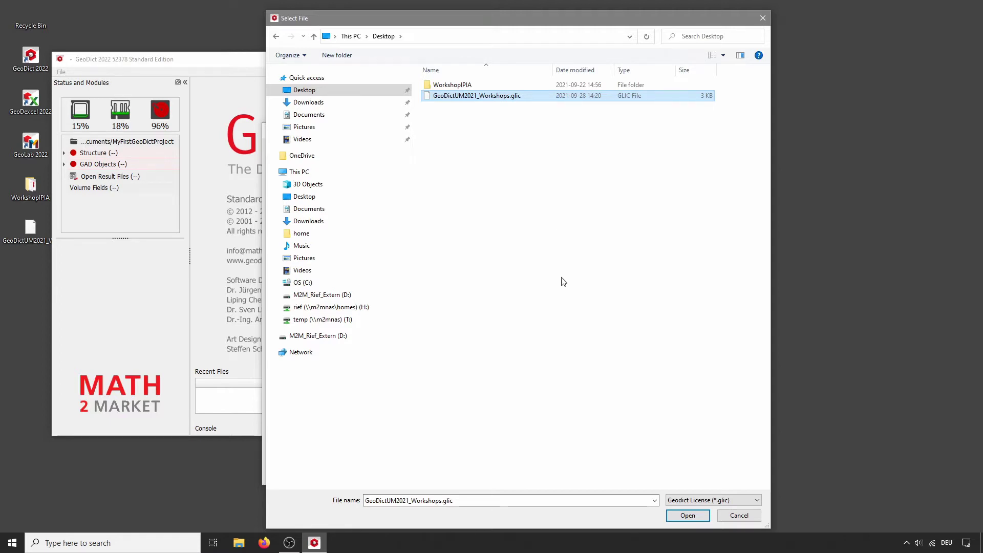
click(681, 518)
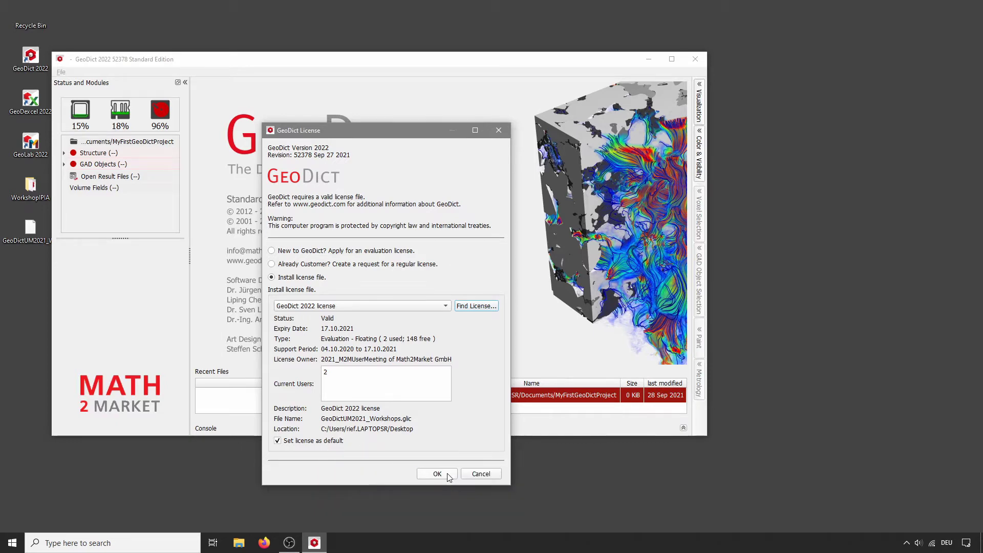
Accept the evaluation license agreement and complete the installation of the GeoDict 2022 license
click(447, 474)
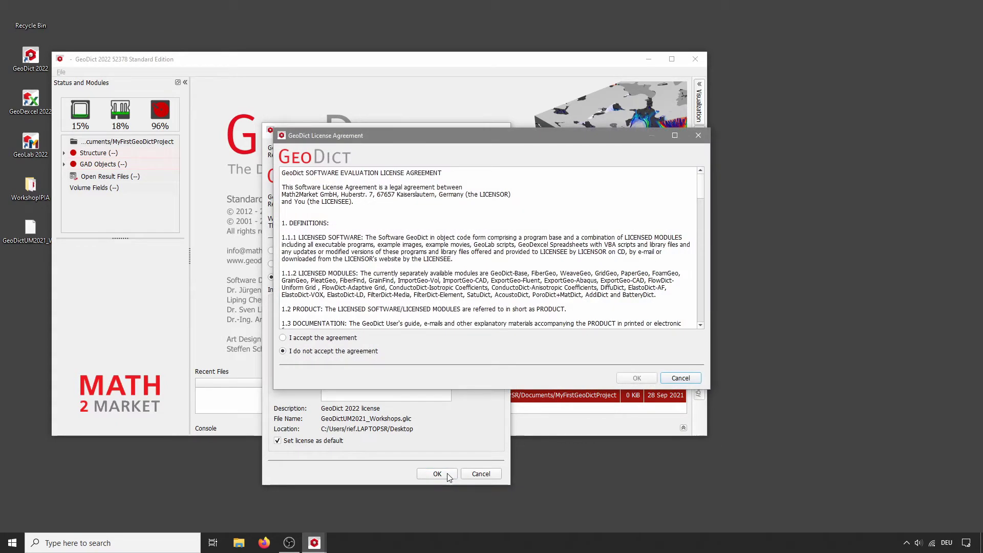
click(339, 339)
click(637, 378)
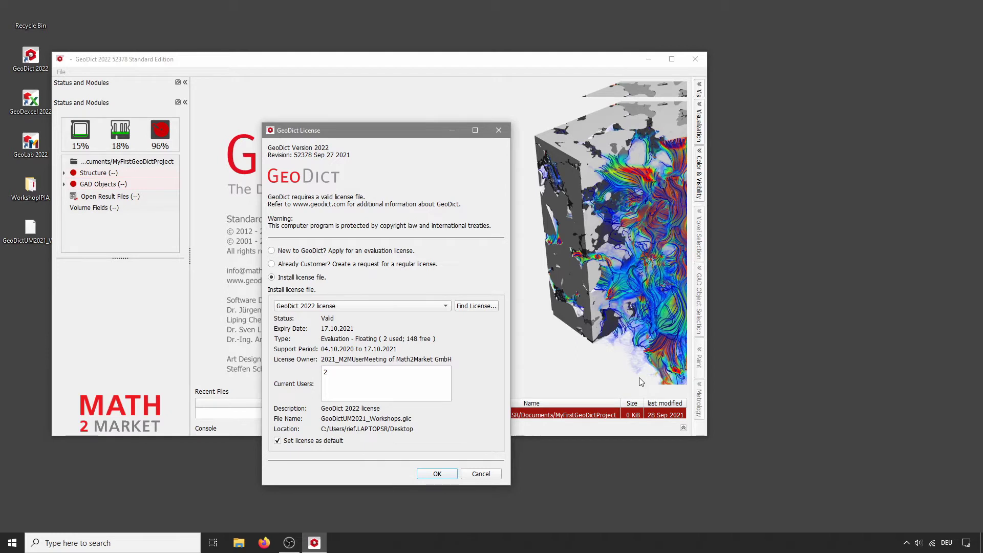
key(Return)
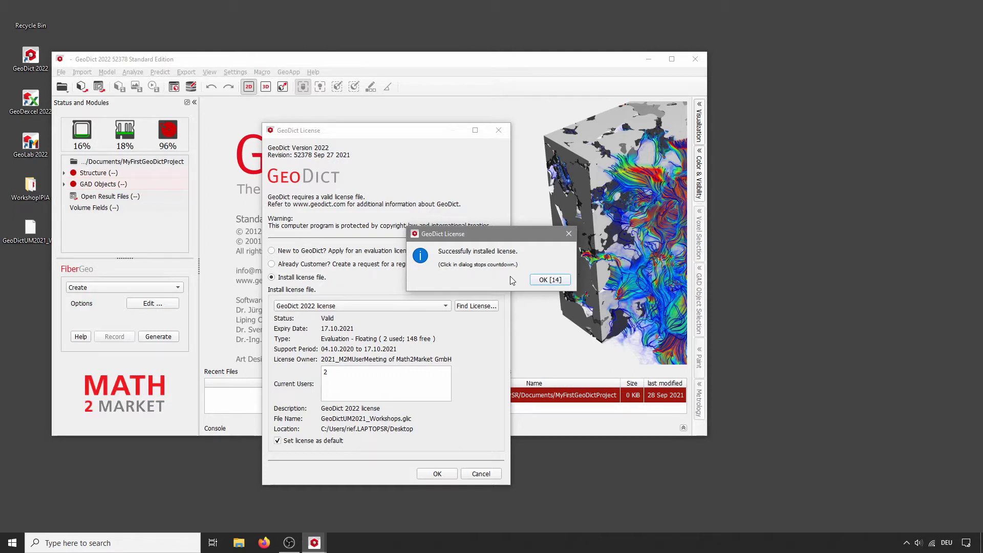
click(560, 281)
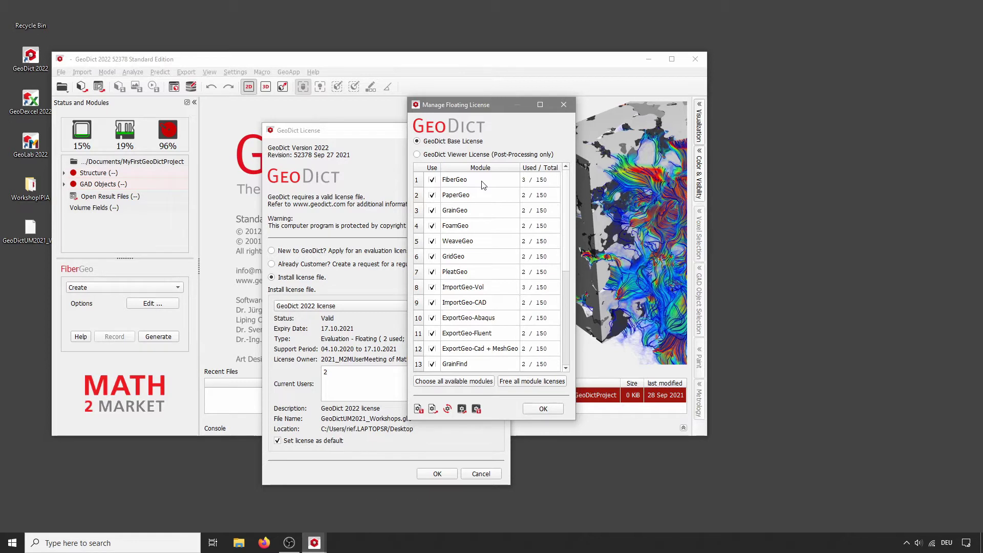
Confirm the floating license with its checked modules, dismissing the license warning, and maximize the main window
click(543, 410)
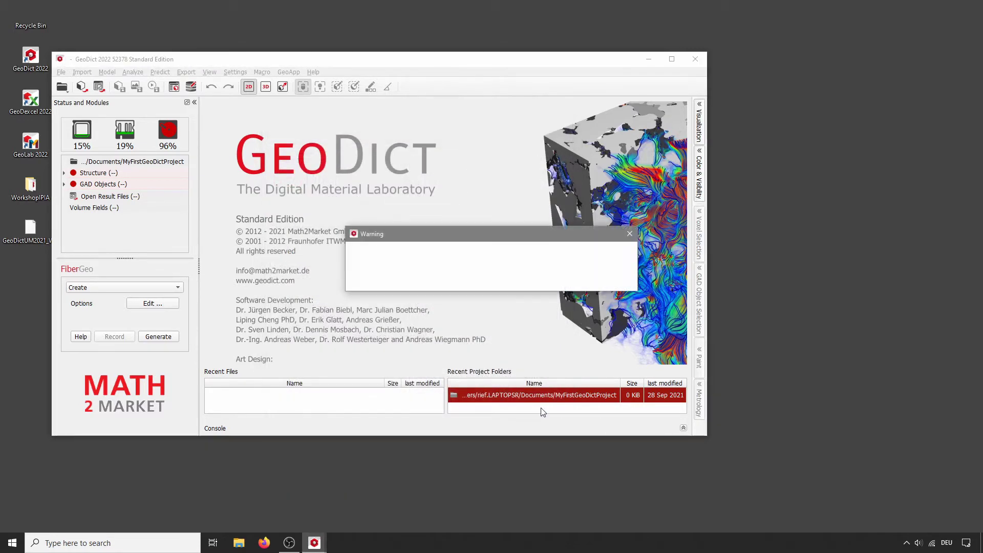
click(576, 283)
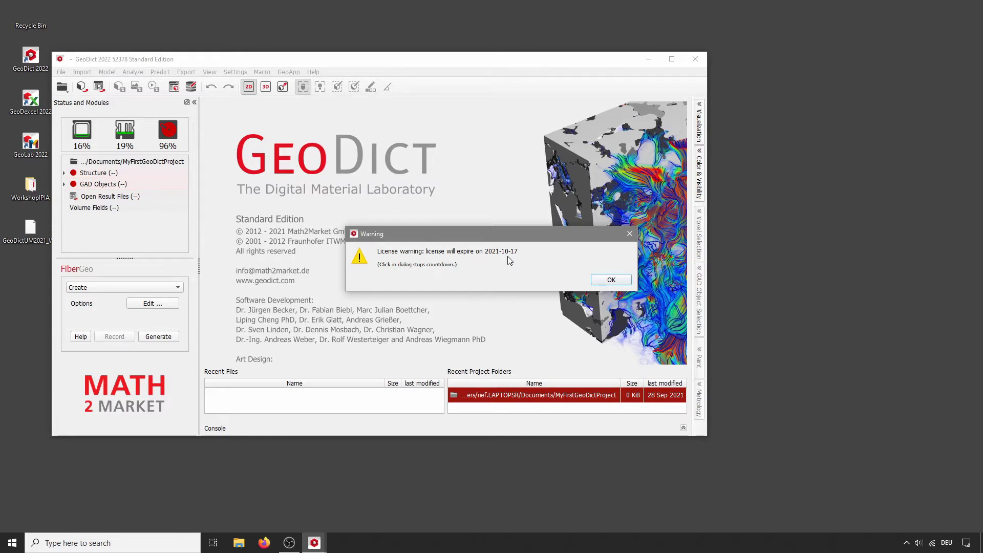
click(608, 281)
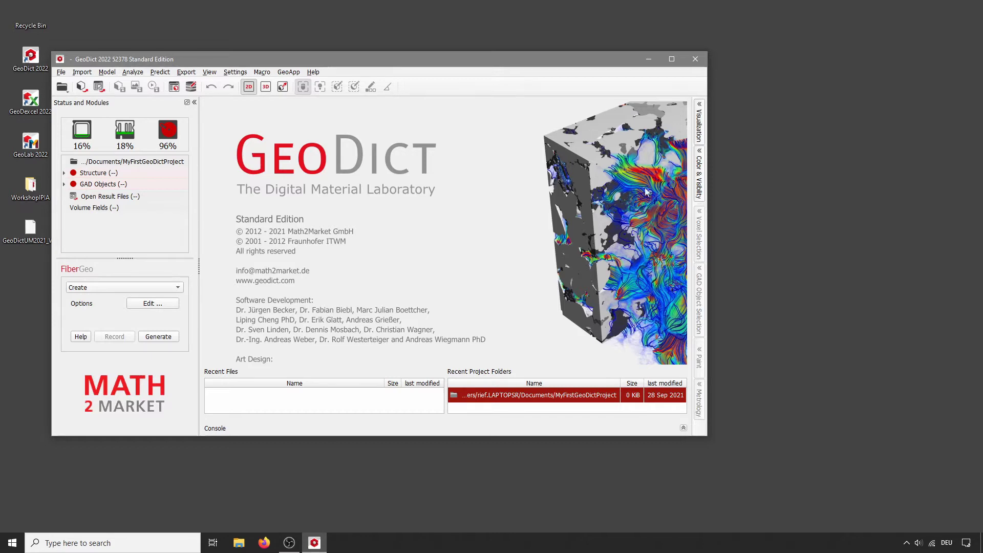
click(672, 60)
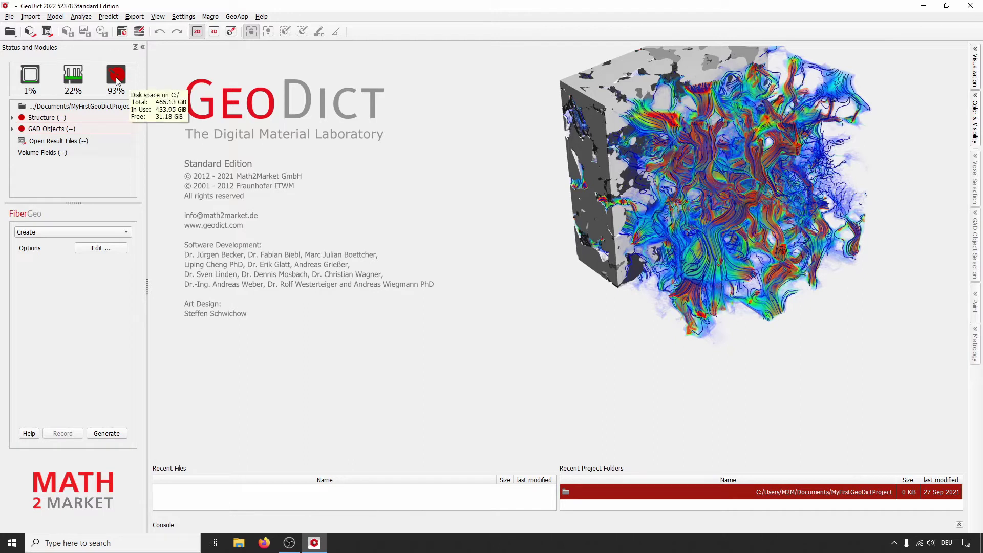
Examine the system and project status, the available FiberGeo commands and the Create options without changing anything
mouse_move(36, 78)
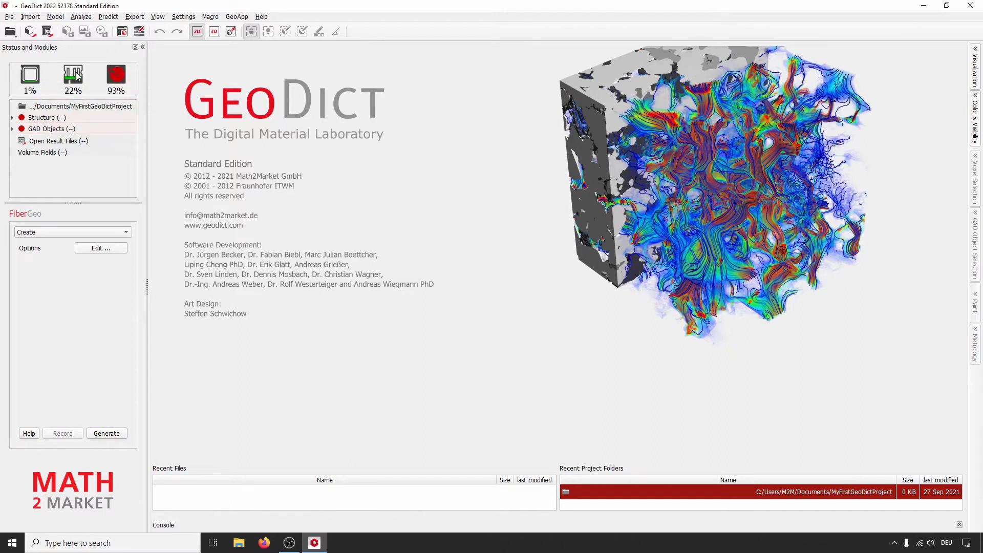
mouse_move(98, 106)
mouse_move(89, 129)
click(114, 234)
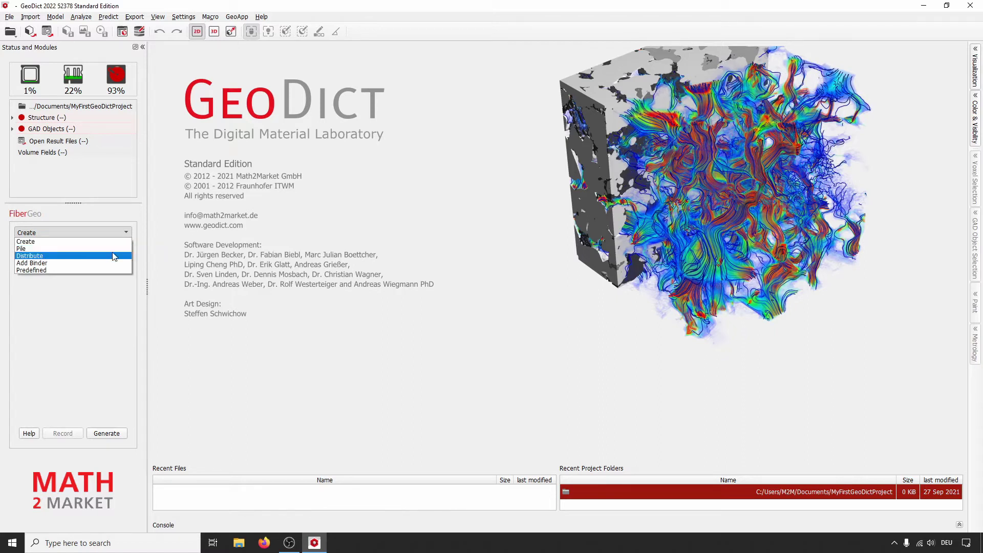
click(144, 260)
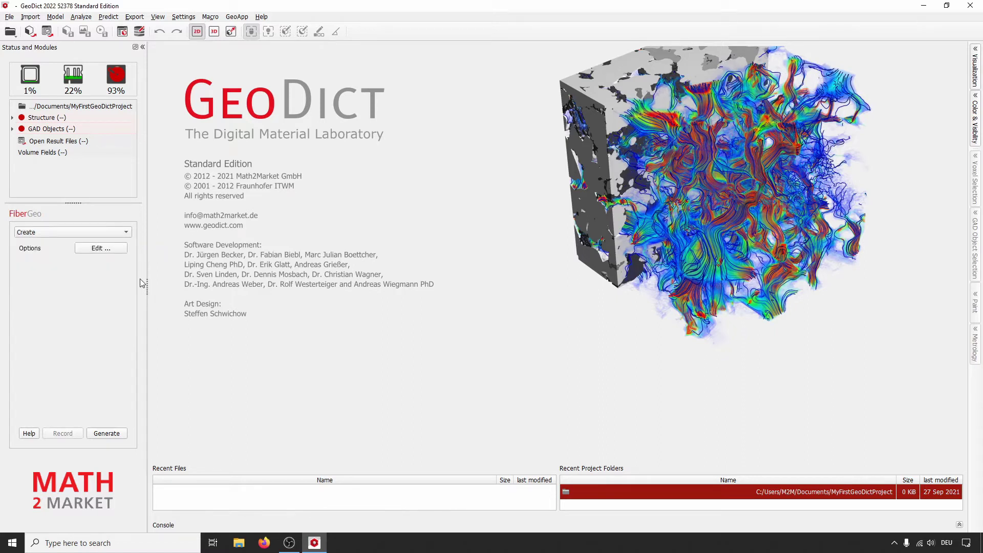
click(114, 249)
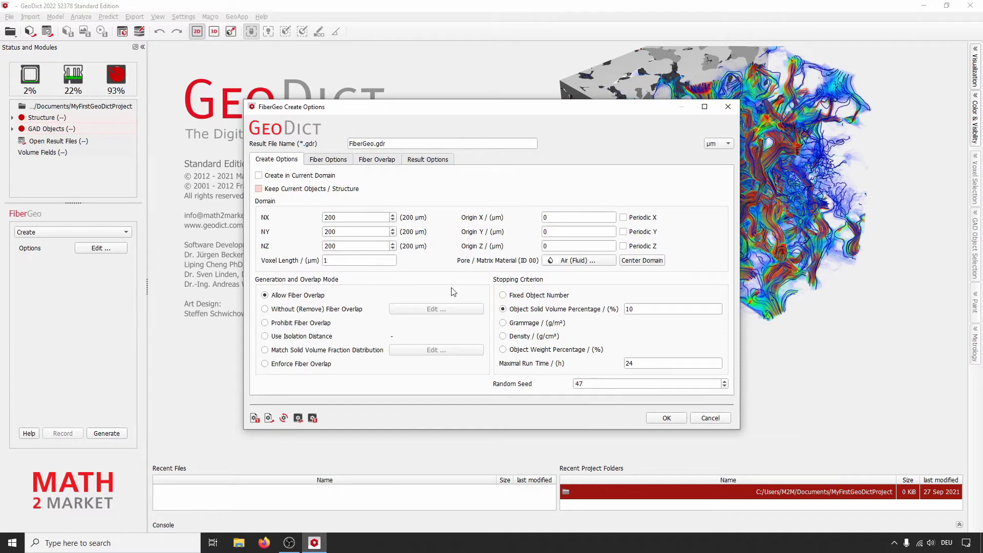
click(719, 419)
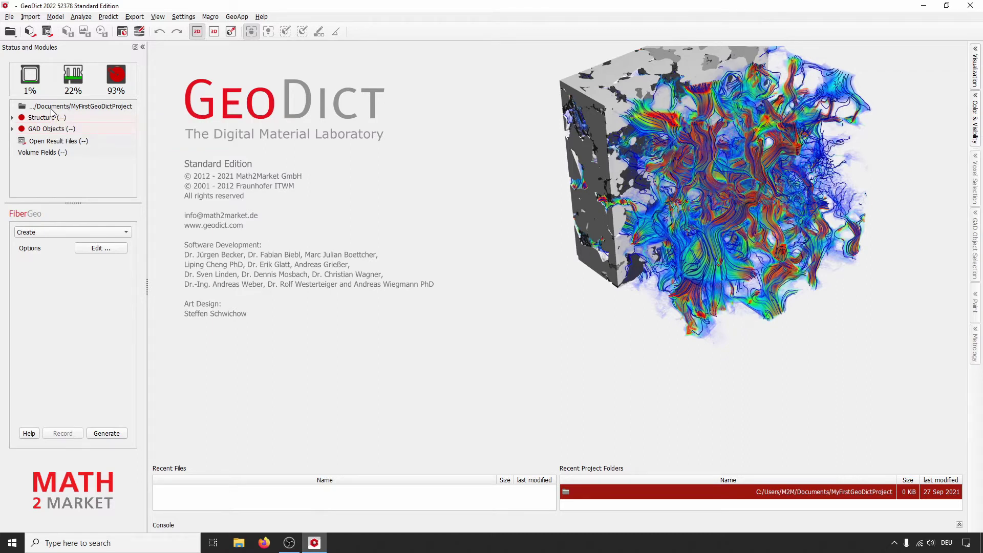
Set the project folder to ProjectFolder inside WorkshopIPIA on the Desktop
right_click(123, 107)
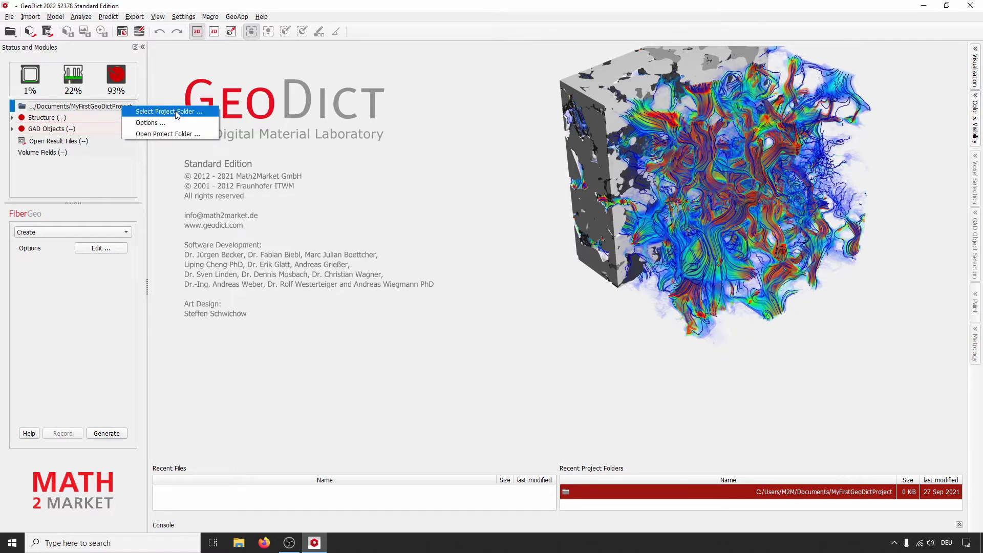
click(179, 87)
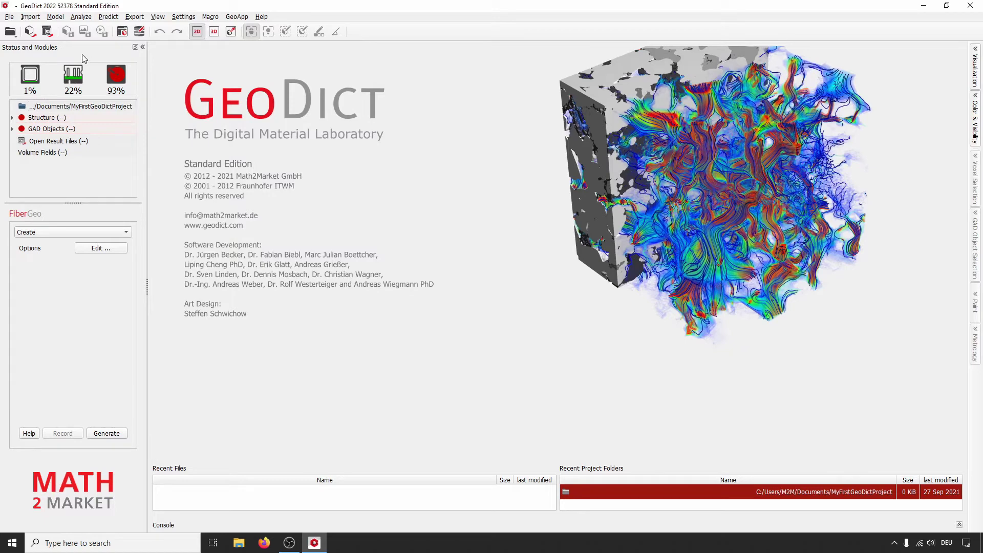
click(13, 36)
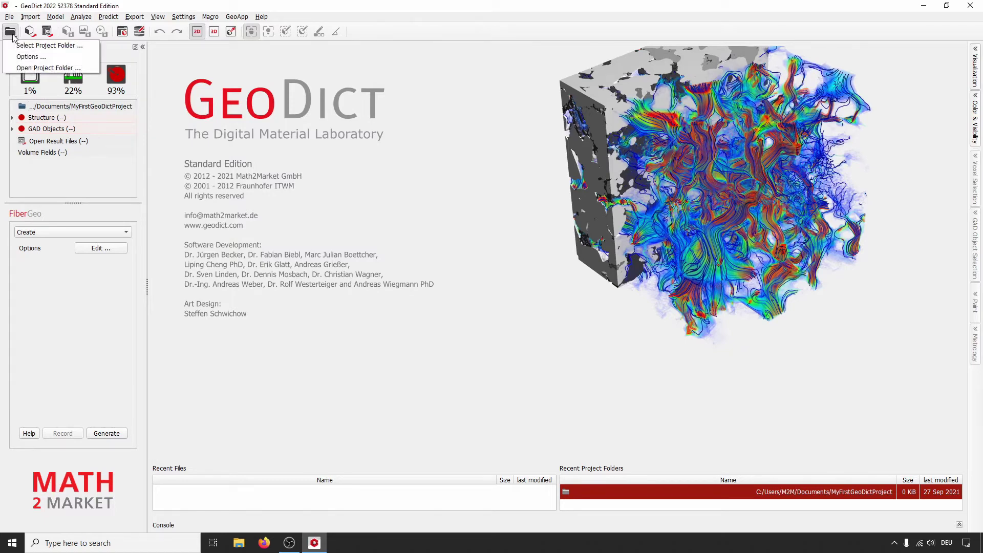
click(88, 47)
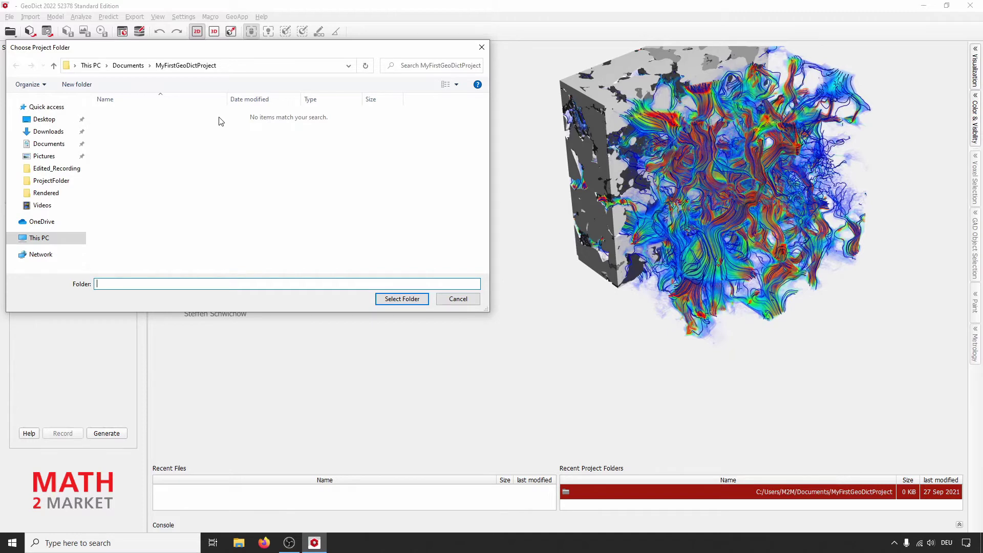
click(63, 124)
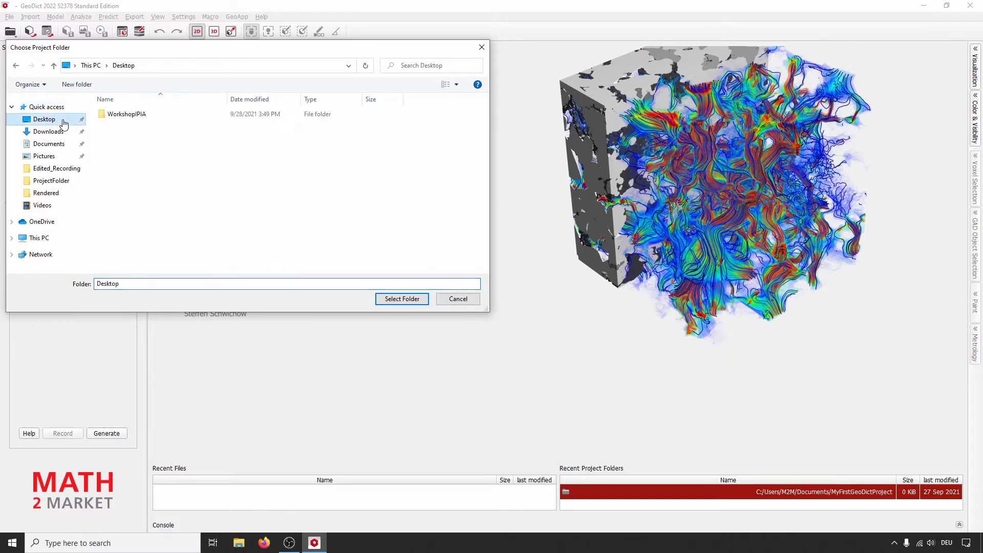
double_click(154, 116)
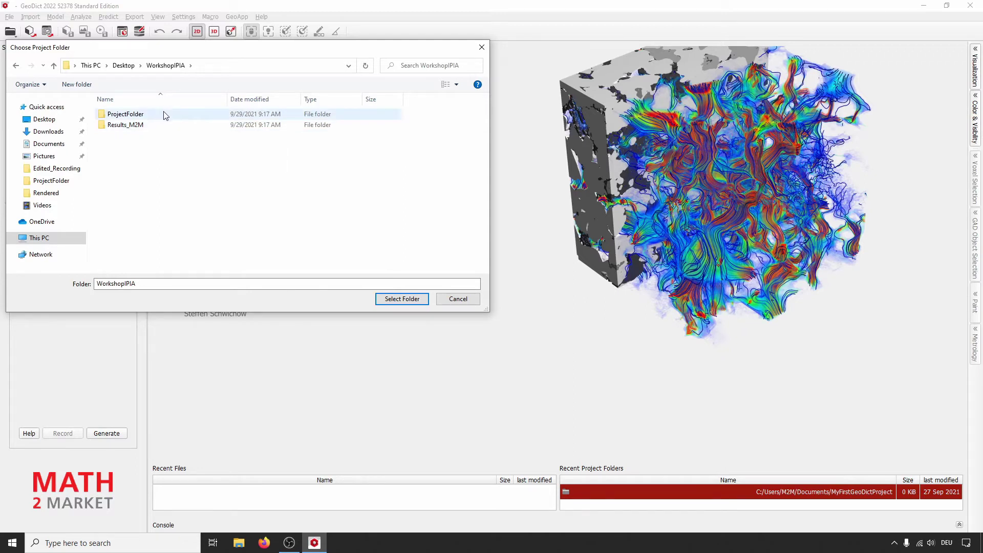
double_click(164, 114)
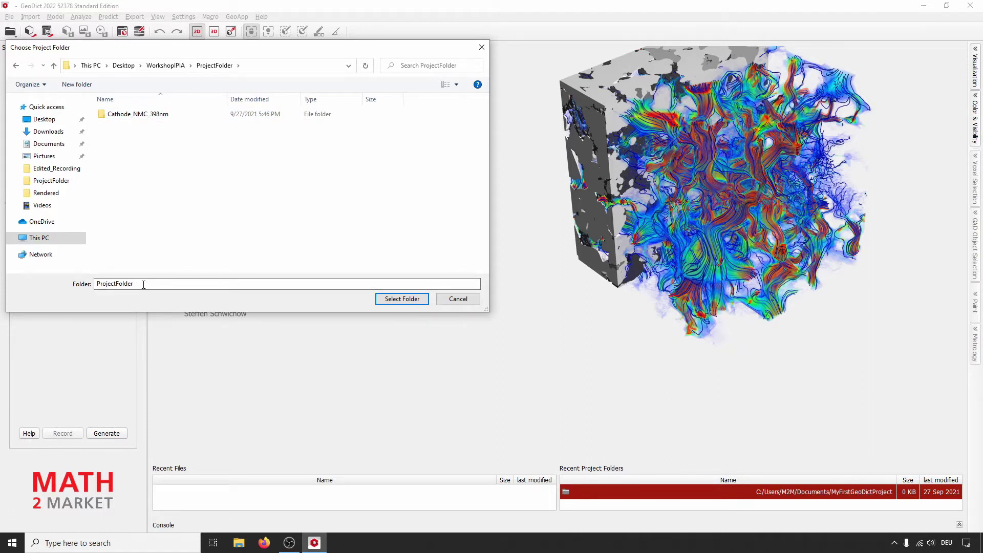
click(389, 299)
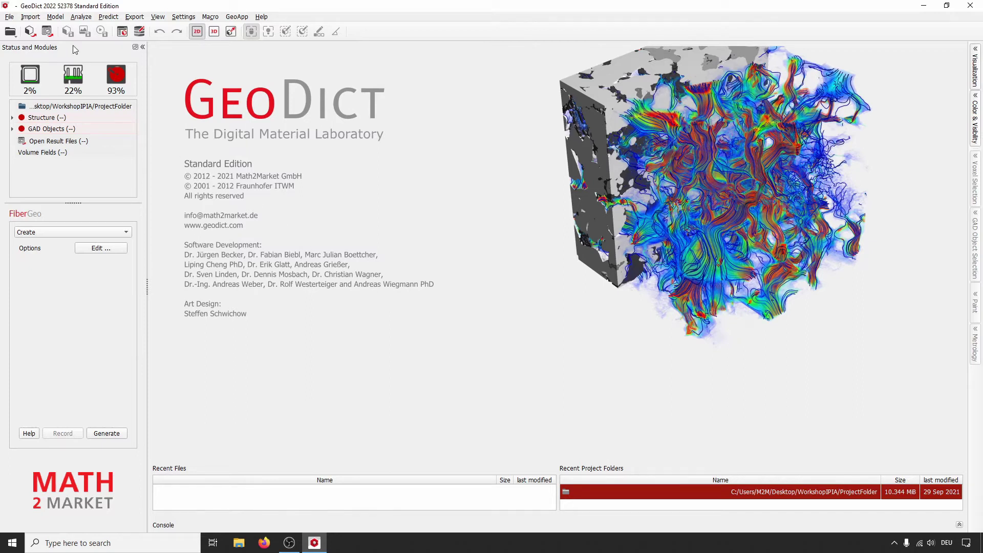
Load the image stack into ImportGeo-Vol by opening Cathode_NMC_398nmZ00001 from the Cathode_NMC_398nm folder
click(55, 17)
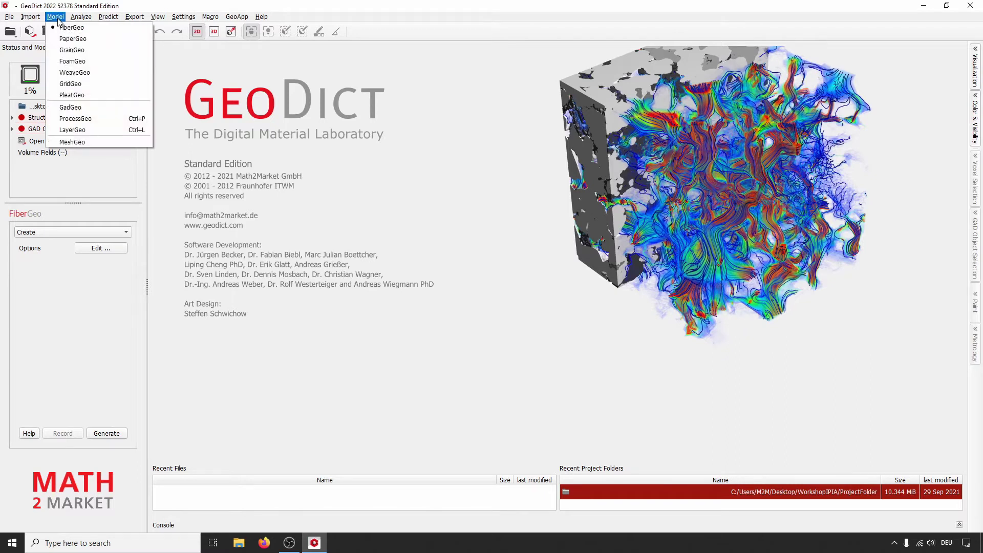
mouse_move(34, 20)
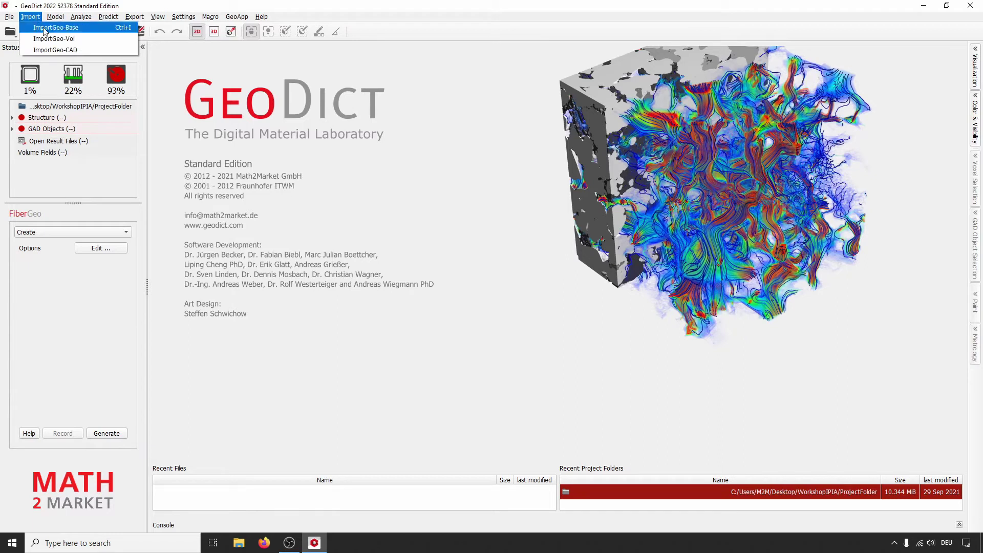
click(94, 40)
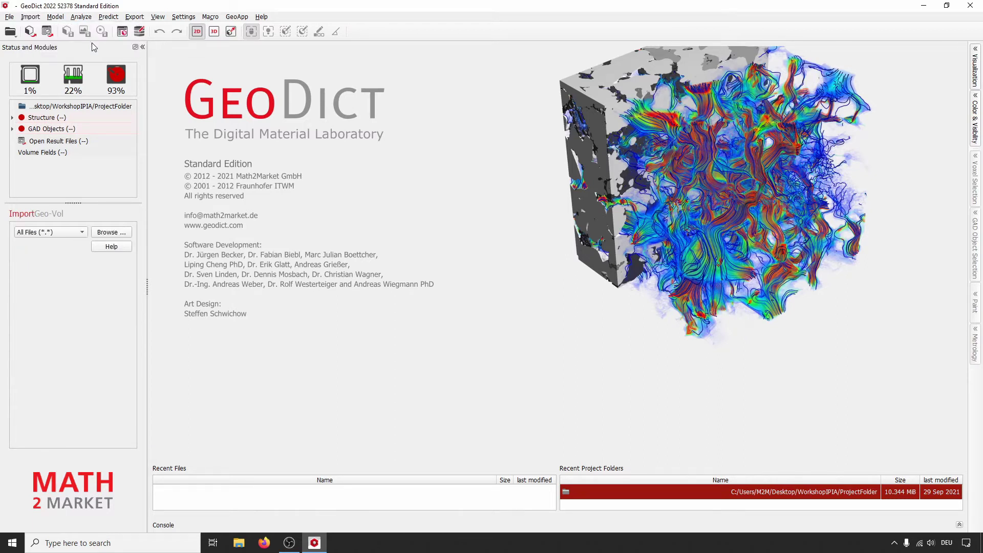
click(123, 233)
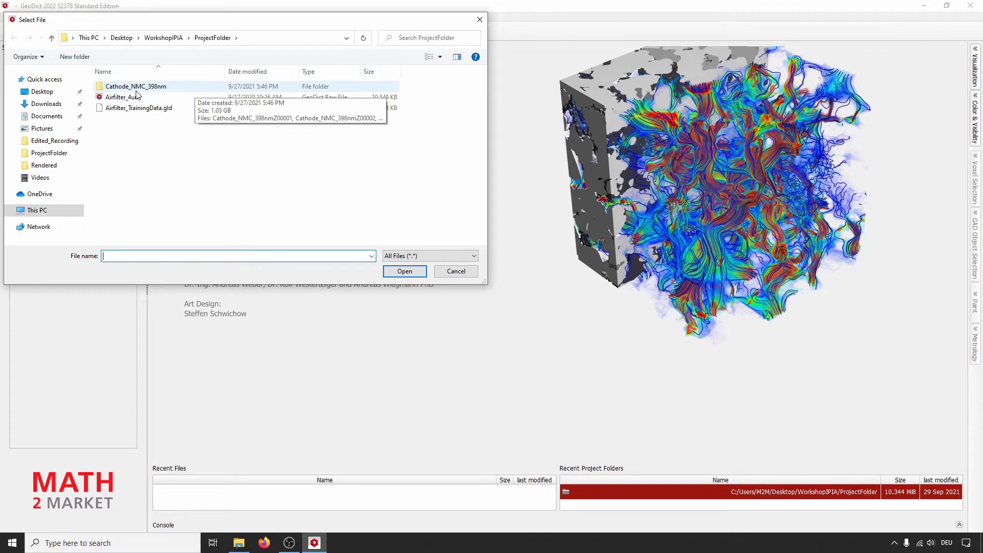
double_click(154, 86)
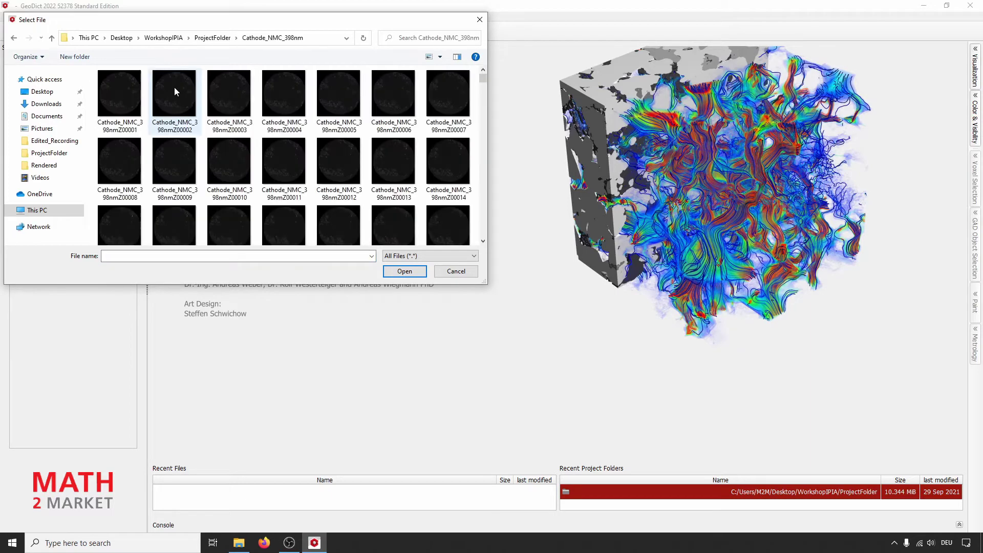
click(124, 87)
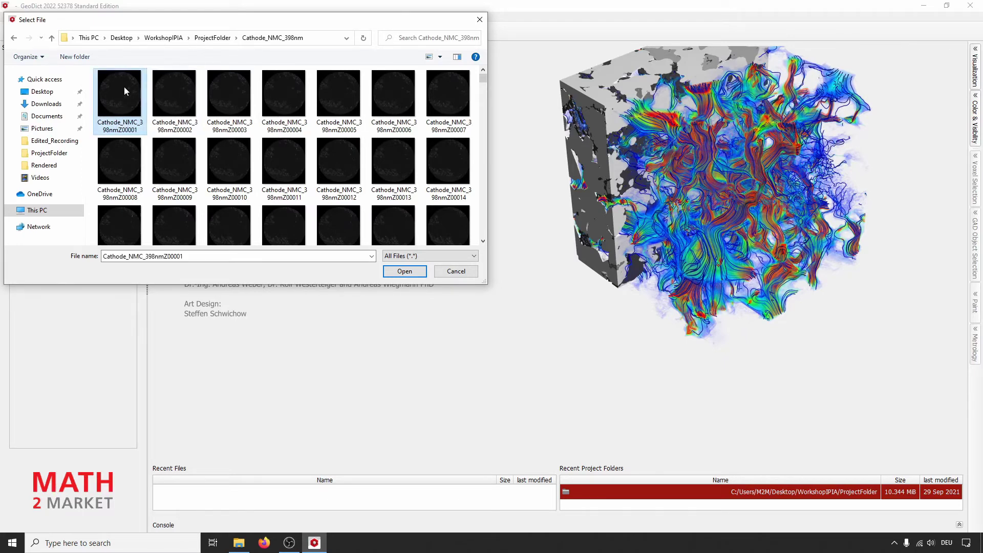
click(404, 271)
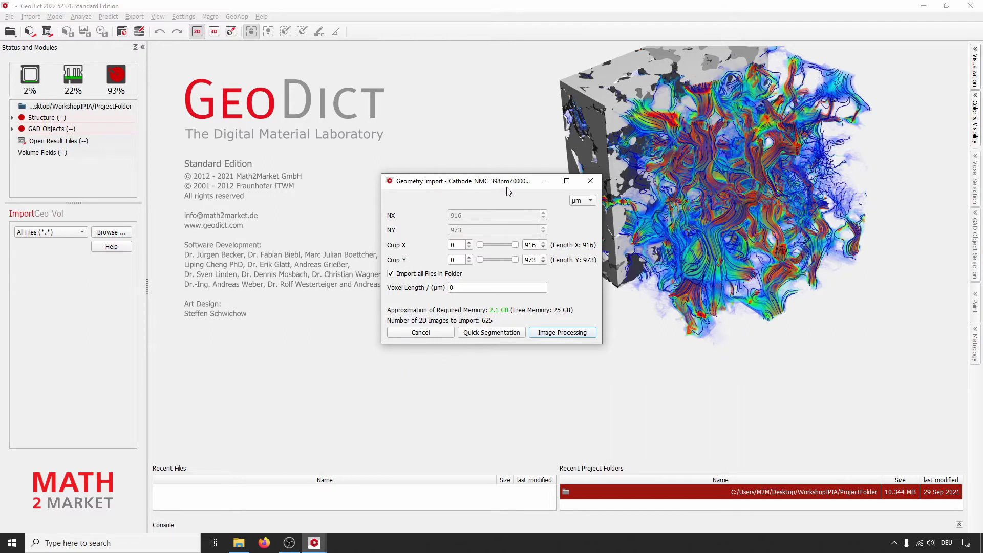
Import the image stack with a voxel length of 398 nm into 3D Image Processing and maximize that window
click(589, 201)
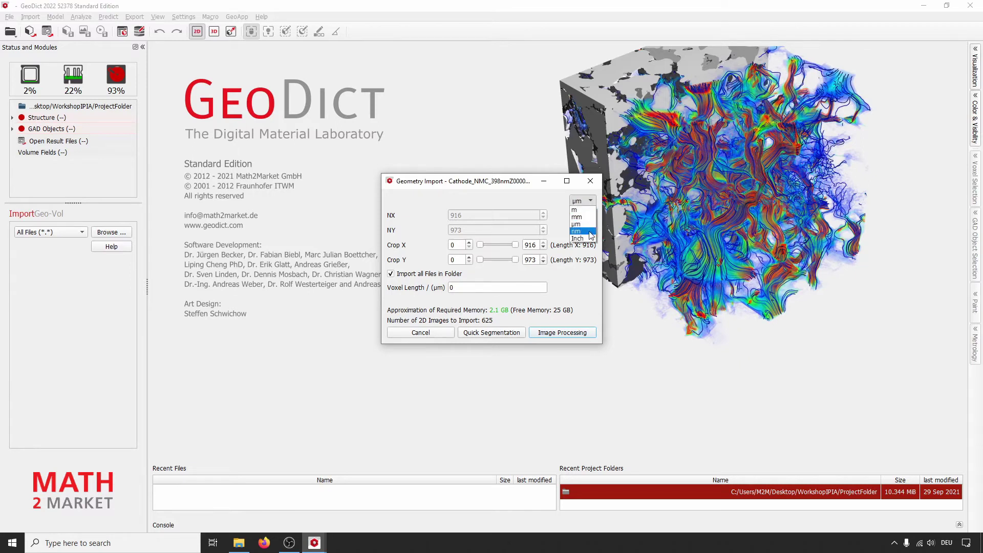
click(592, 235)
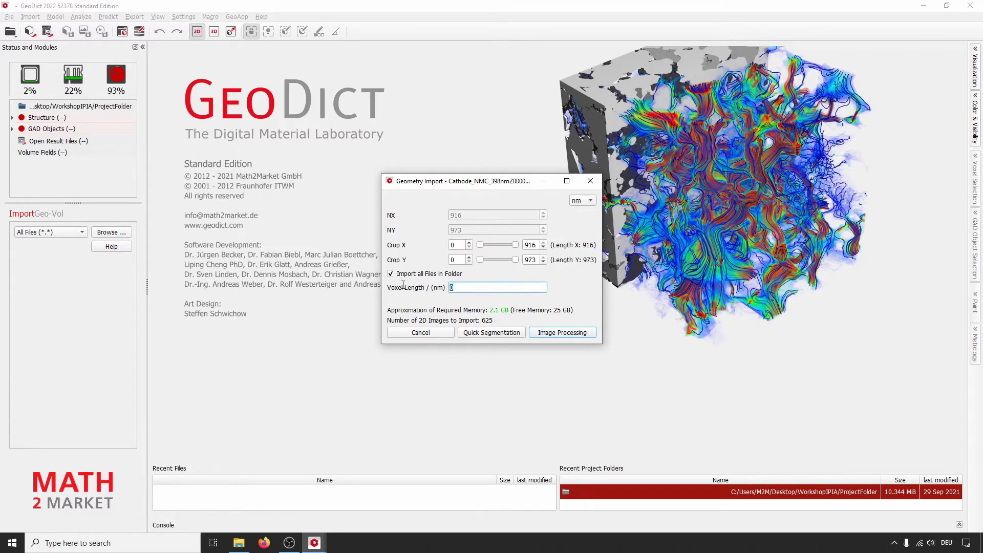
text(398)
click(589, 333)
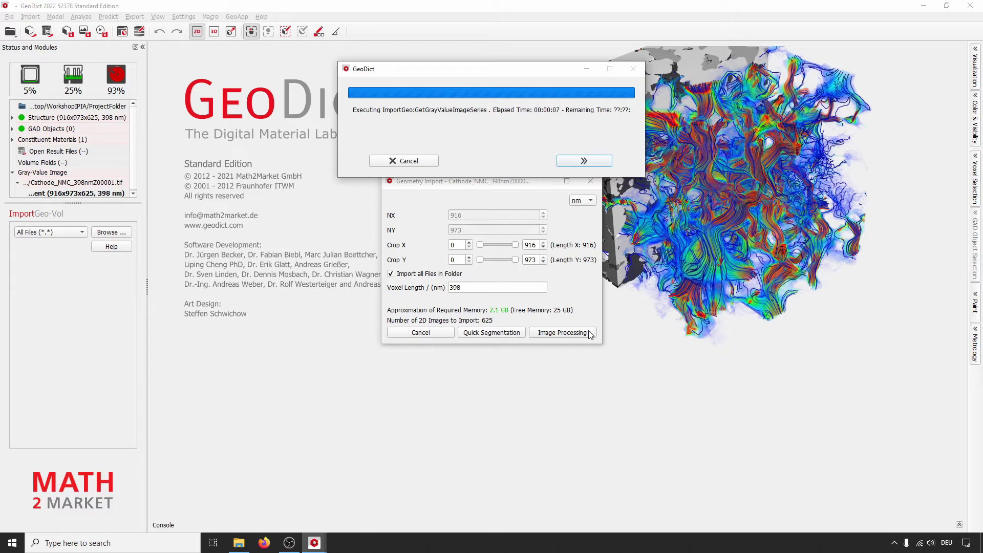
click(562, 333)
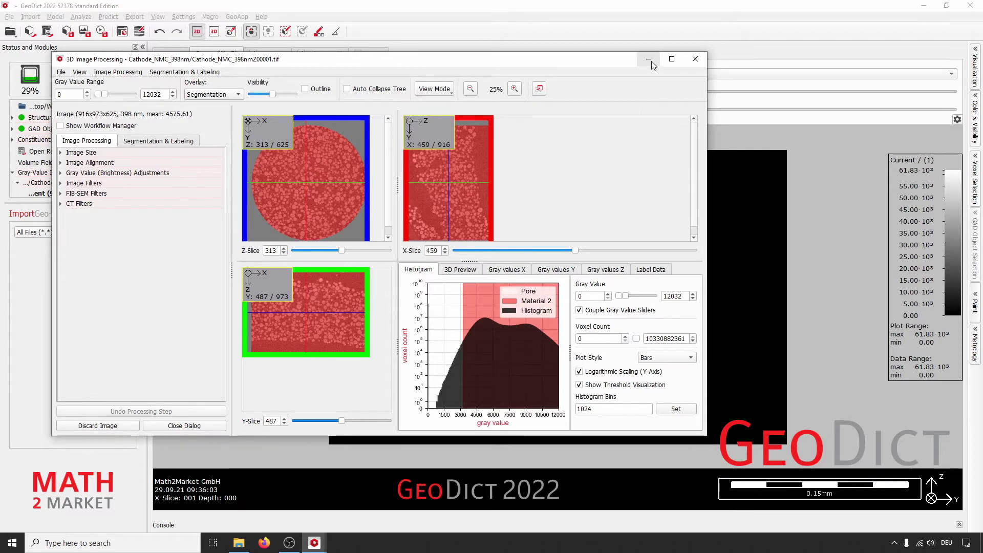
click(672, 59)
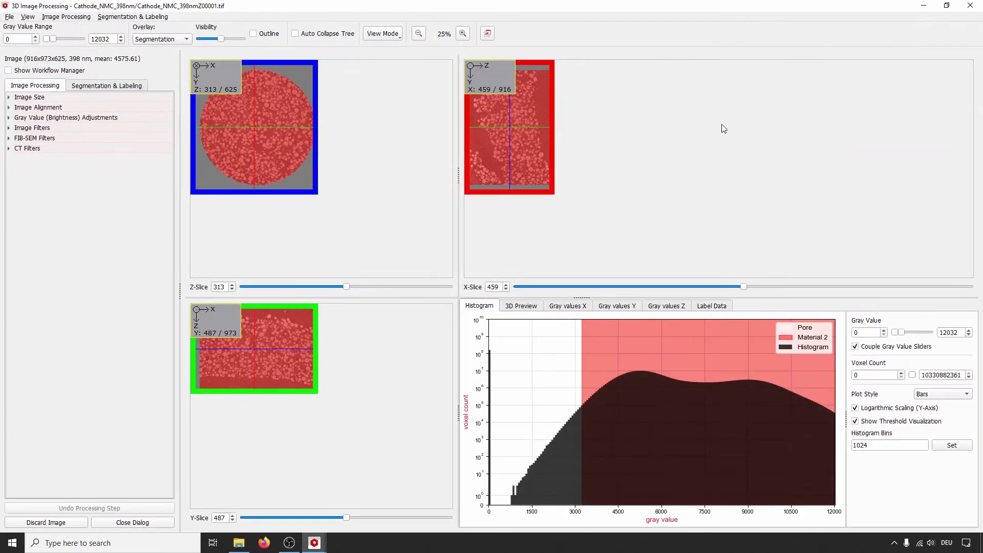
Minimize the 3D Image Processing window and step through the image in the X direction to slice 302
click(923, 10)
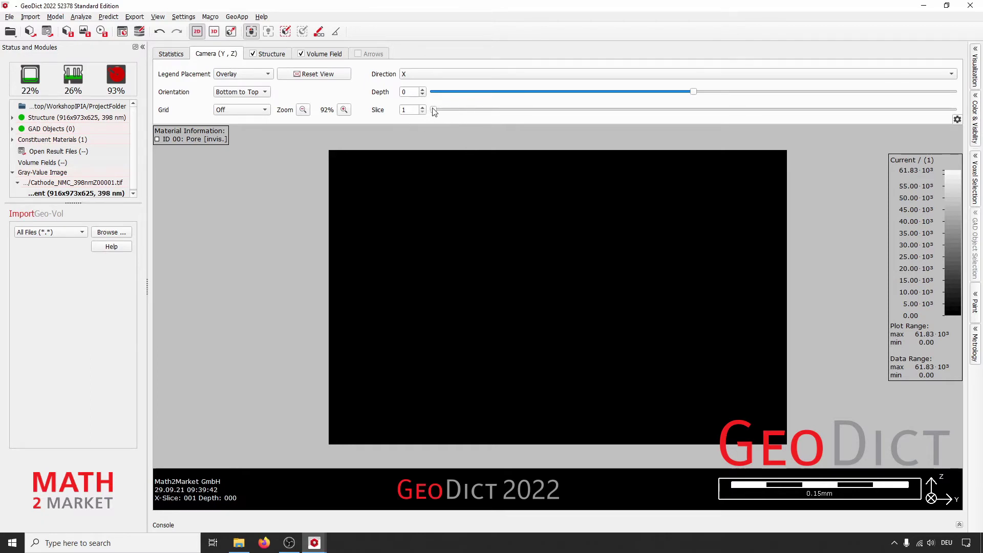
drag(434, 111, 537, 111)
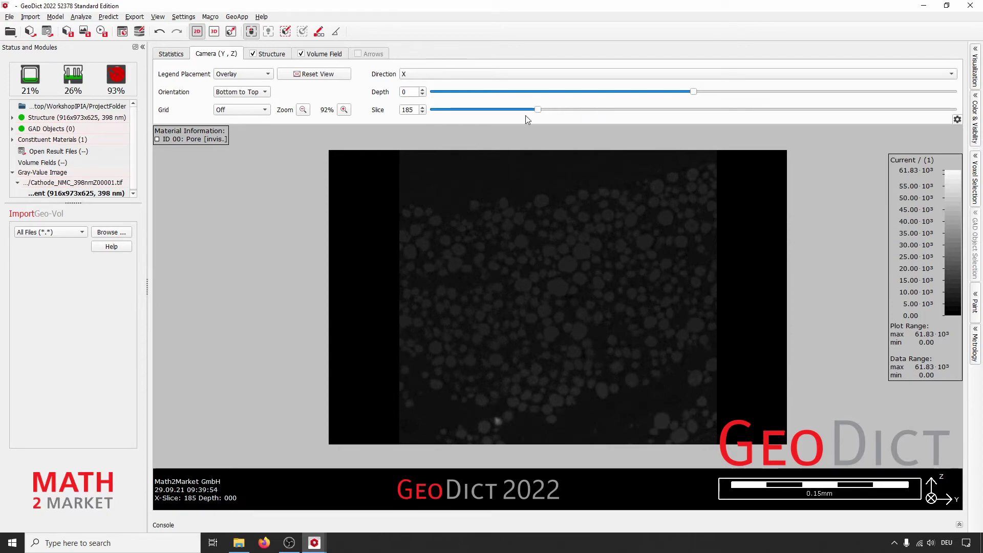
drag(538, 109, 607, 114)
mouse_move(755, 224)
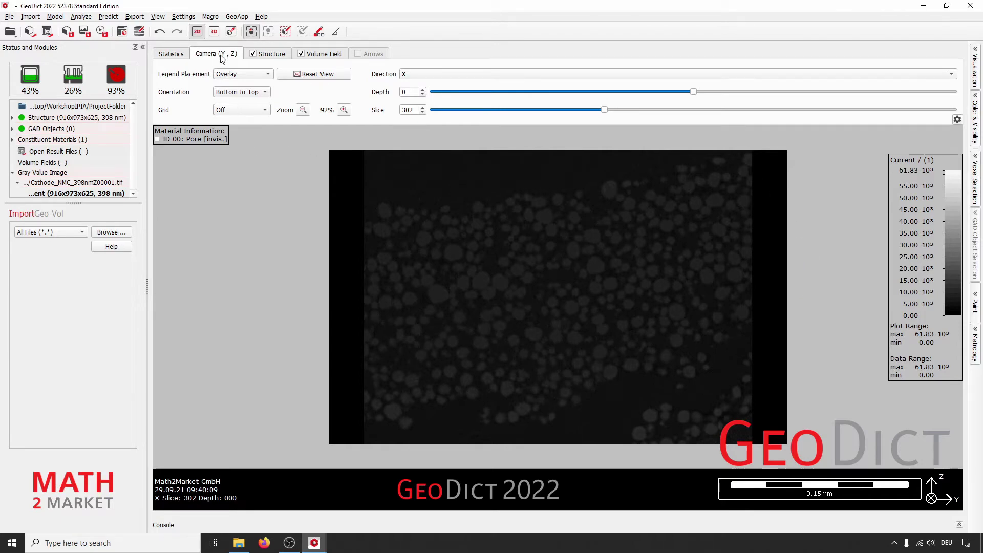
Narrow the volume field's GrayValue color map to a low threshold of 2.75391e+03 and a high threshold of 1.16911e+04
click(328, 54)
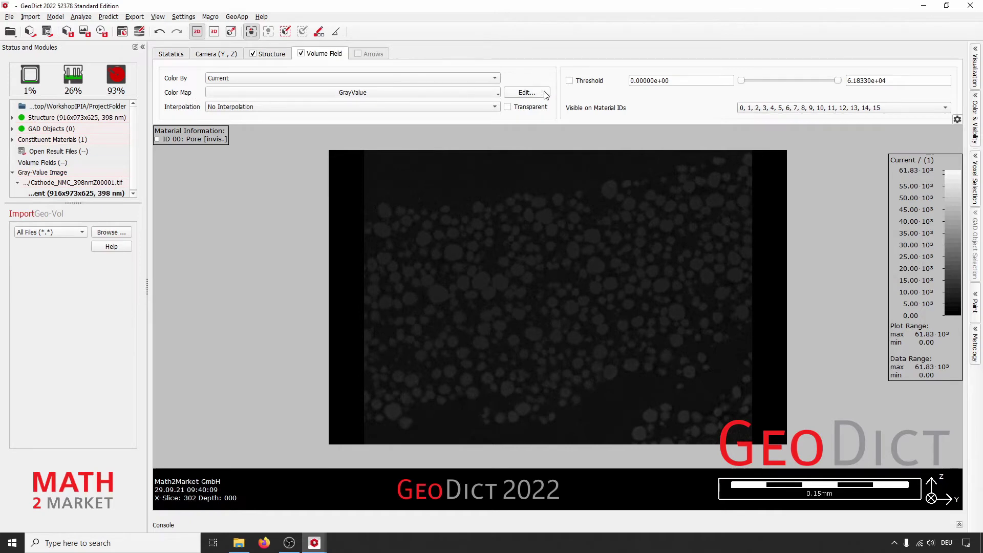
click(528, 92)
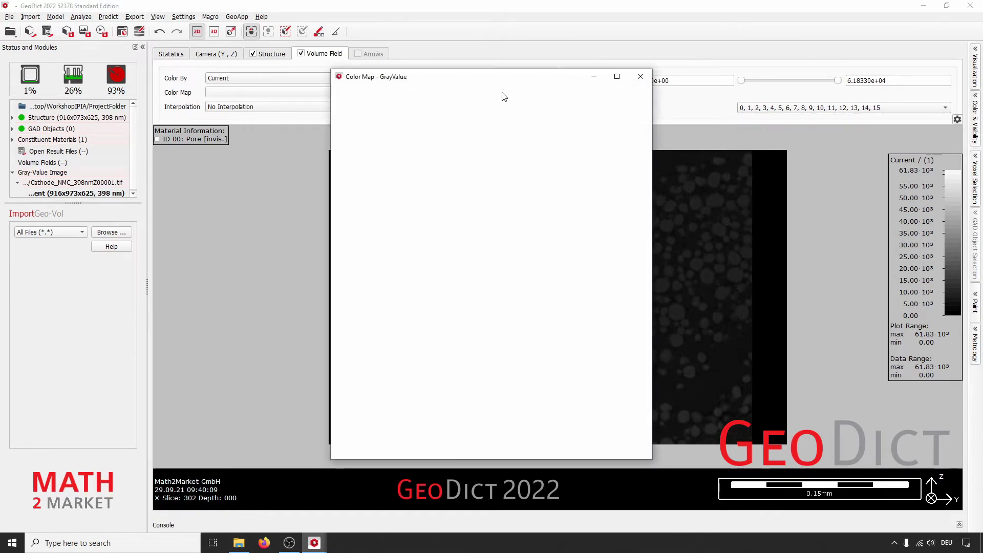
drag(518, 82, 321, 84)
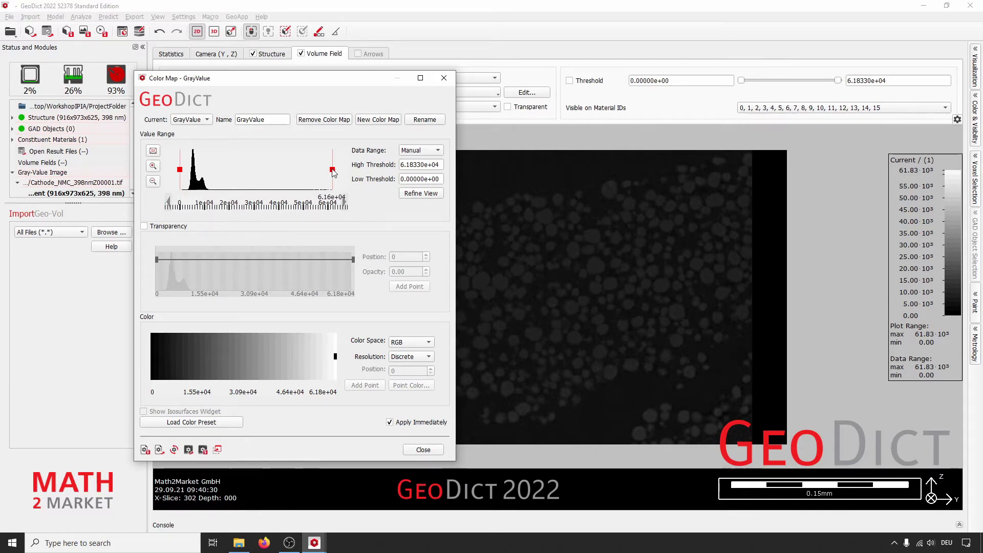
drag(332, 170, 189, 175)
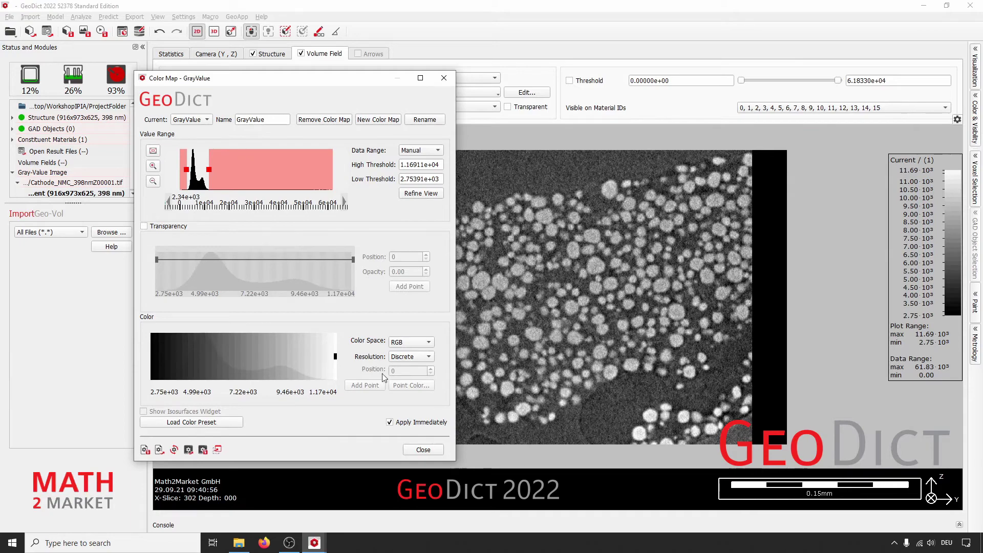
click(419, 450)
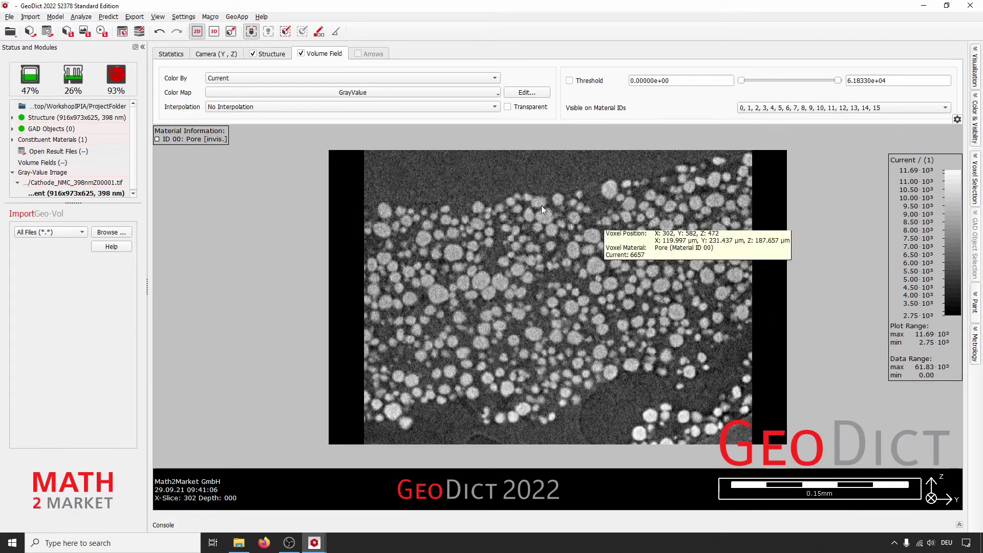
View slice 302 of the gray-value image along the Z direction and along the Y direction
click(222, 58)
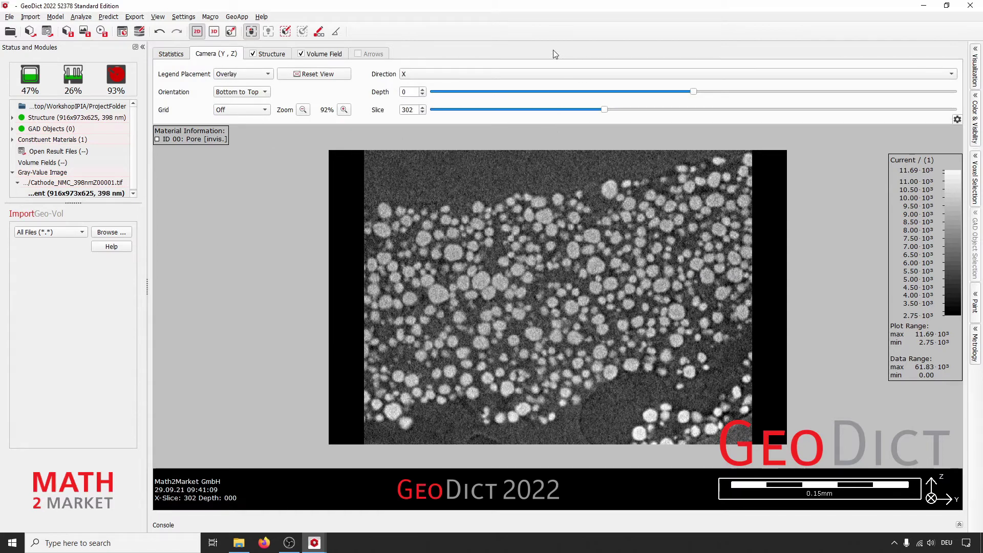
click(530, 77)
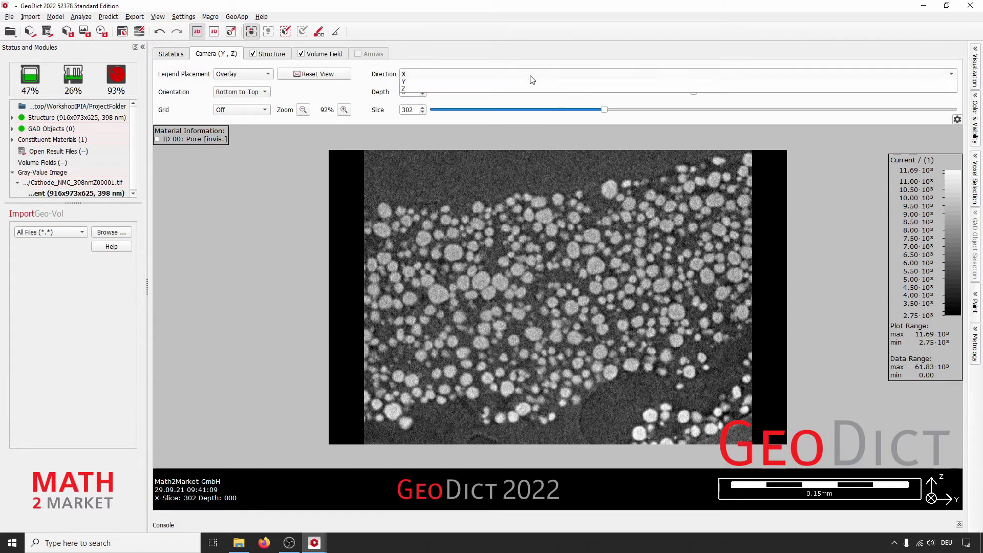
click(507, 97)
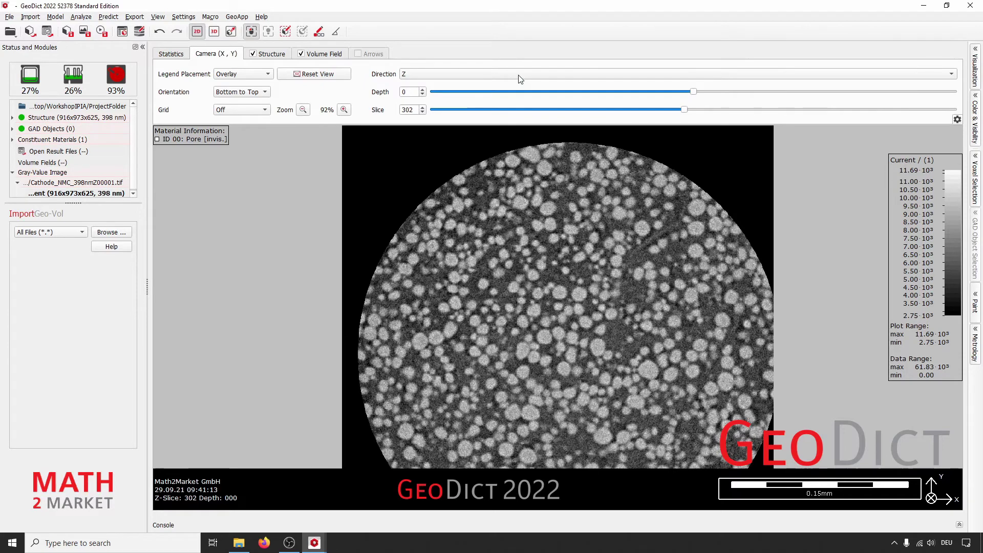
click(514, 77)
click(501, 89)
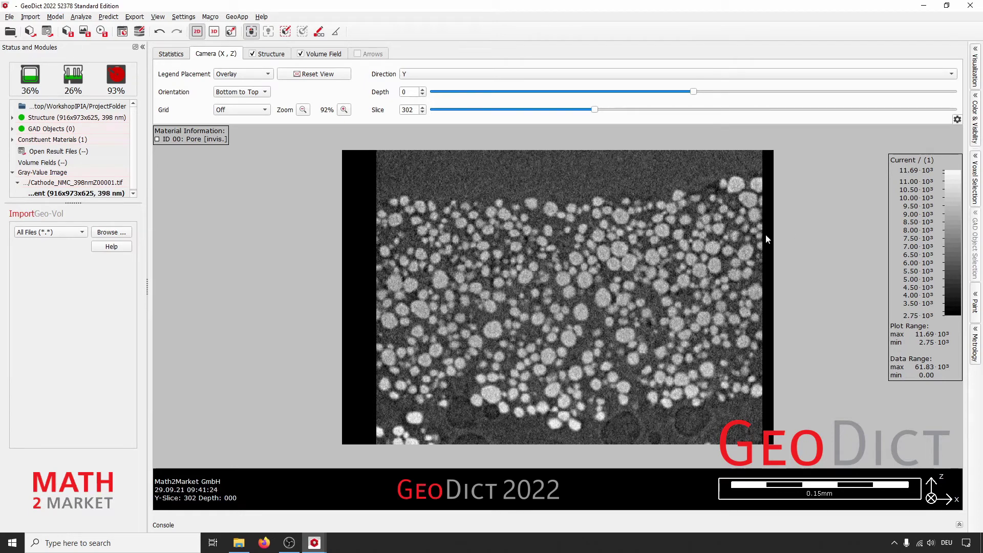
Show the gray-value image in 3D and orient it to examine its top face and the cut particles on its side
click(217, 33)
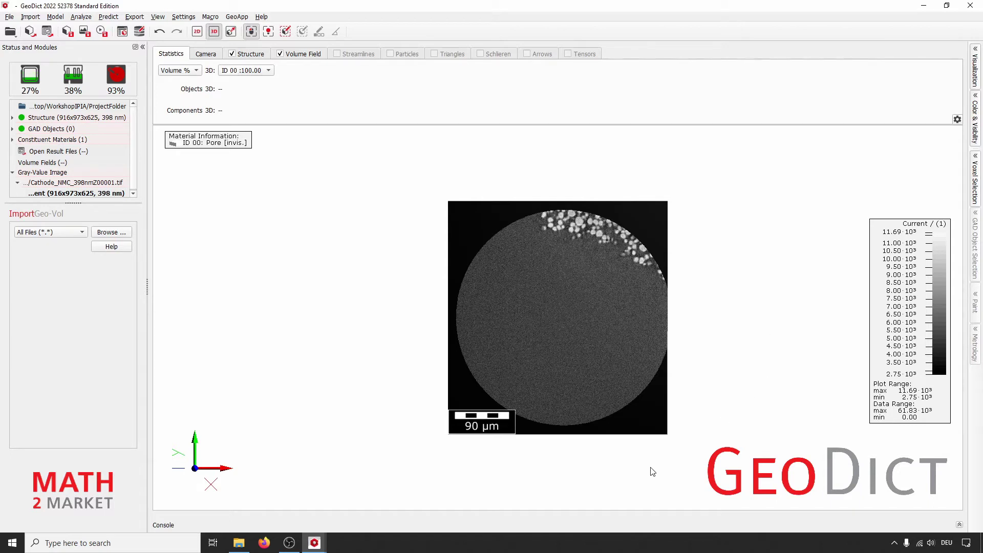
mouse_move(595, 411)
drag(600, 403, 609, 226)
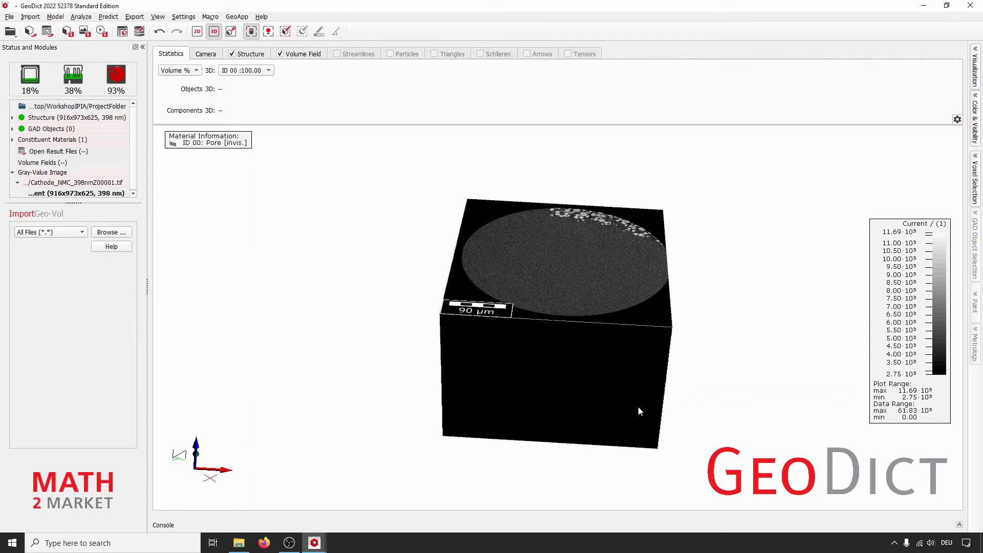
drag(639, 408, 622, 405)
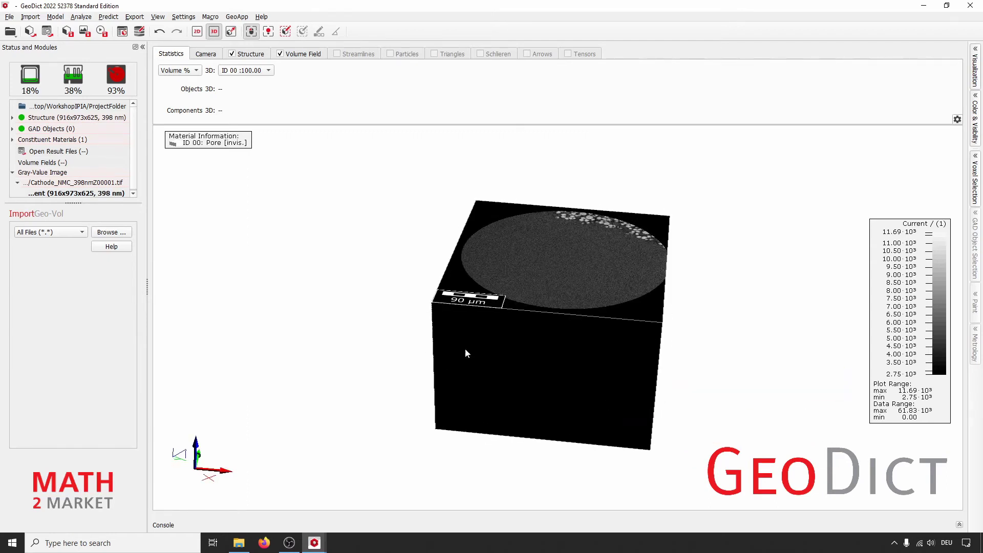
drag(465, 349, 624, 346)
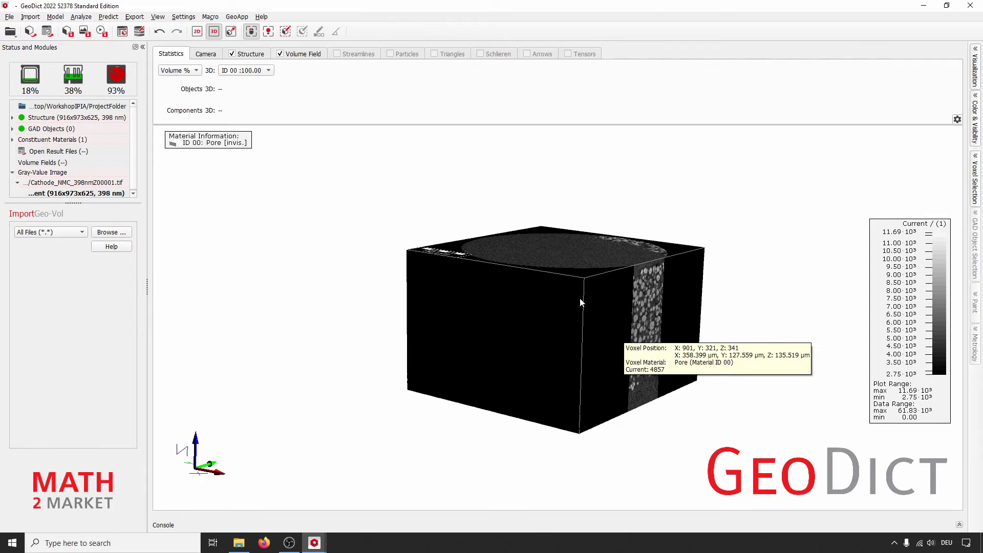
scroll(574, 340, up, 1)
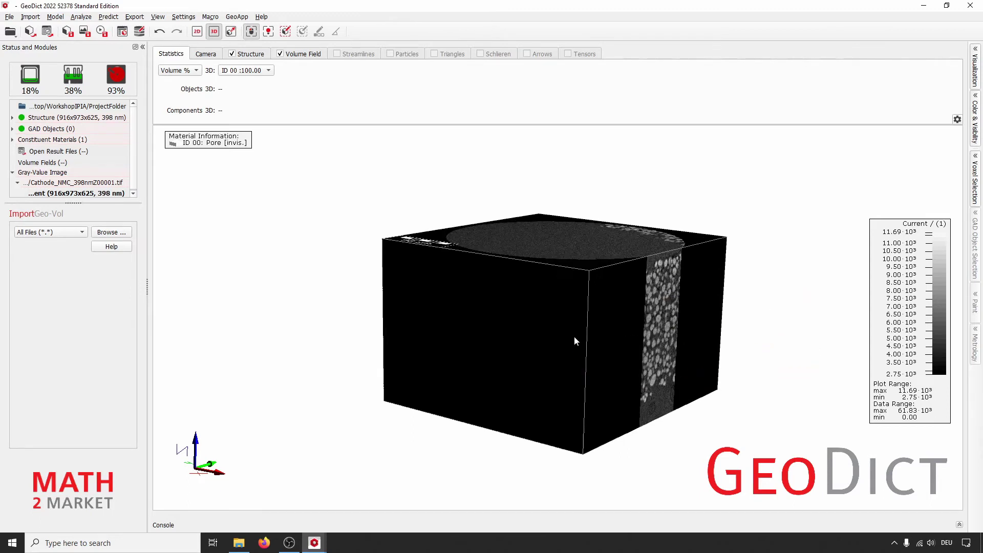
scroll(575, 340, up, 1)
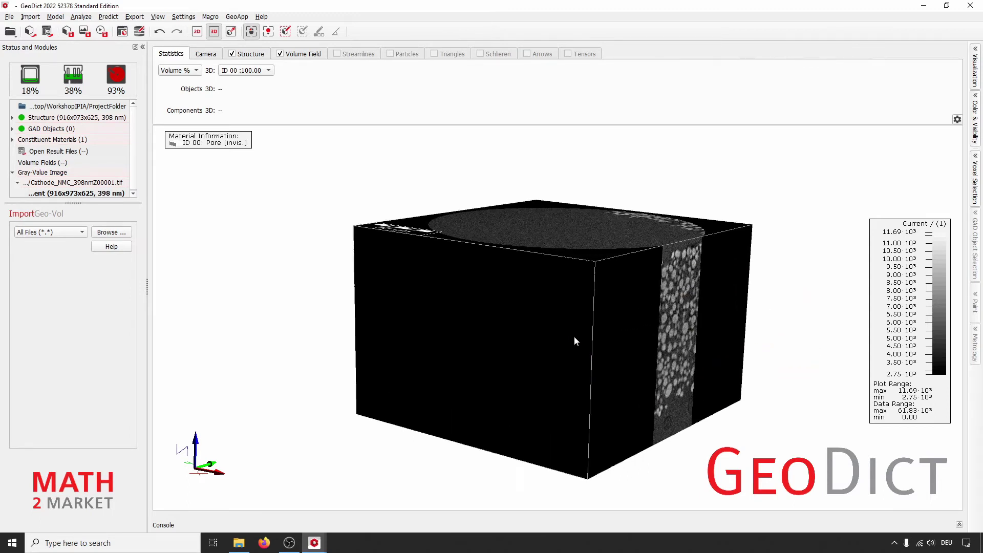
scroll(574, 336, down, 1)
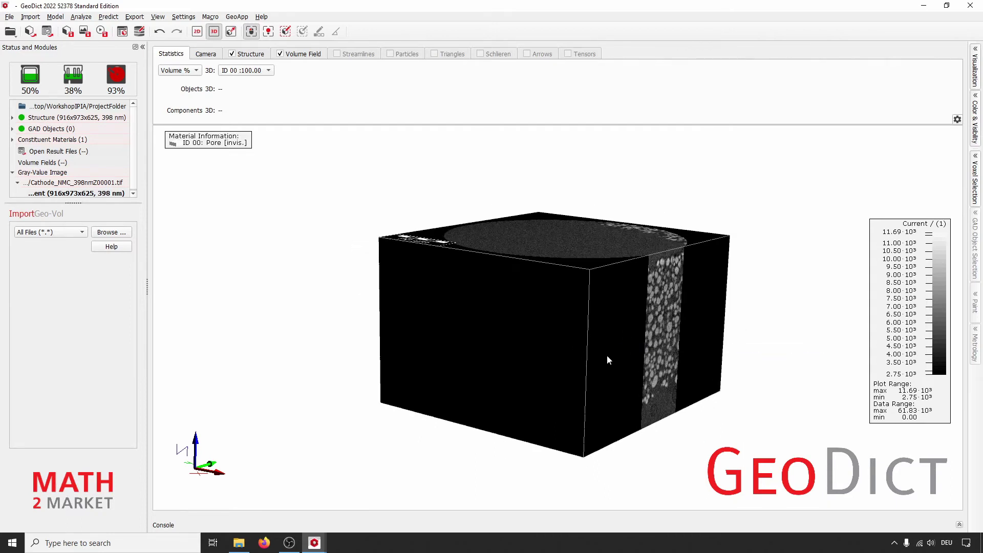
scroll(607, 355, up, 1)
scroll(600, 342, down, 1)
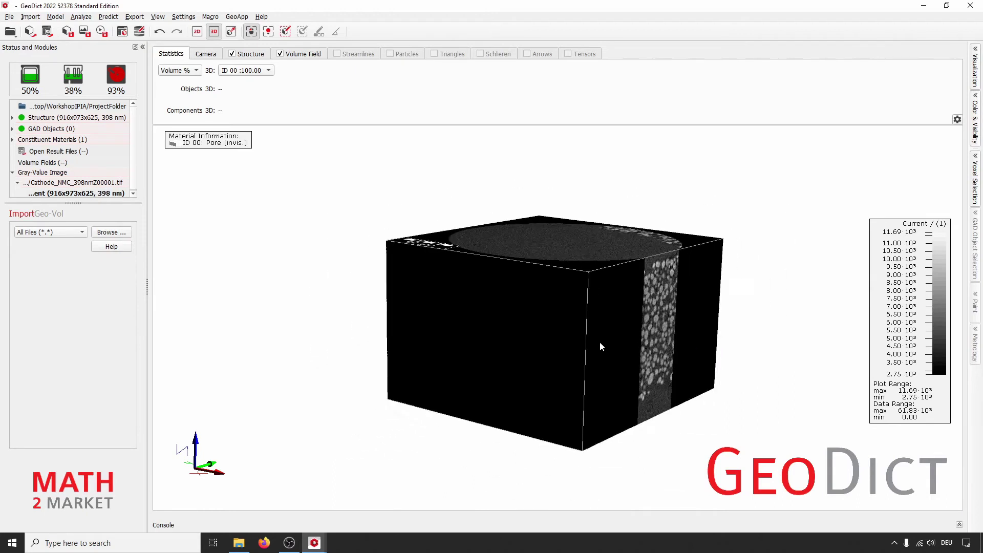
scroll(596, 377, up, 1)
scroll(595, 373, down, 1)
mouse_move(594, 373)
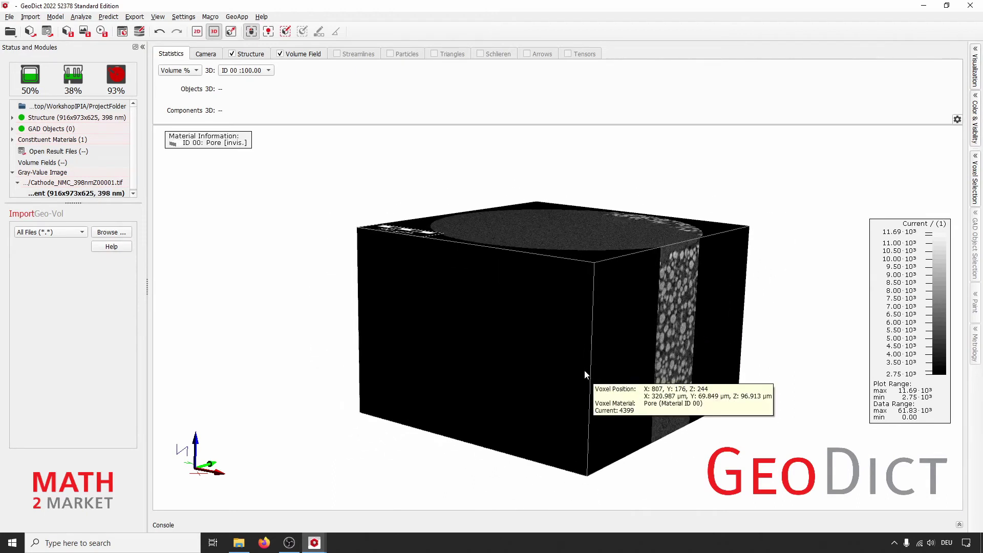
mouse_move(607, 352)
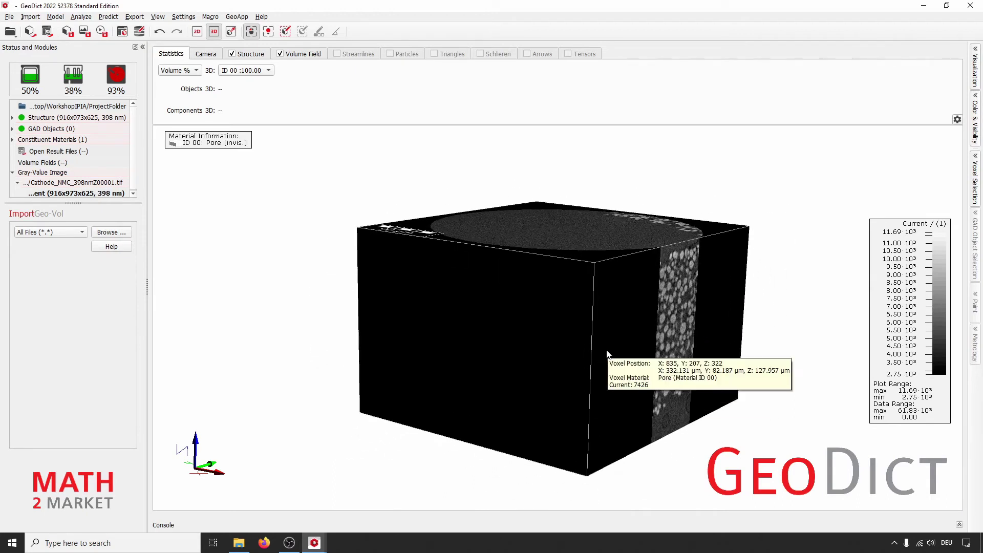
mouse_move(610, 344)
mouse_down()
mouse_move(533, 330)
mouse_move(527, 375)
mouse_move(605, 305)
mouse_move(538, 346)
mouse_move(594, 335)
mouse_up()
mouse_move(685, 349)
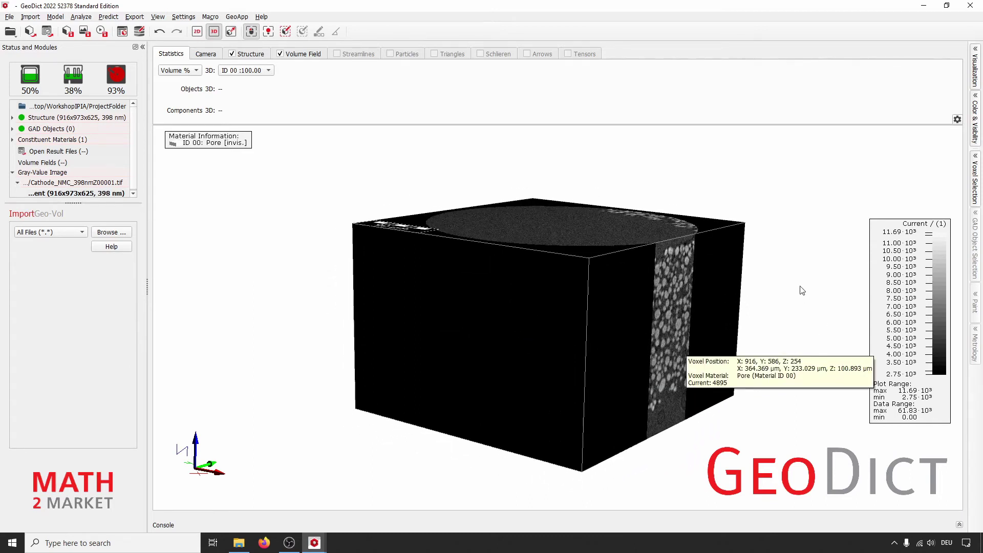
drag(594, 359, 573, 376)
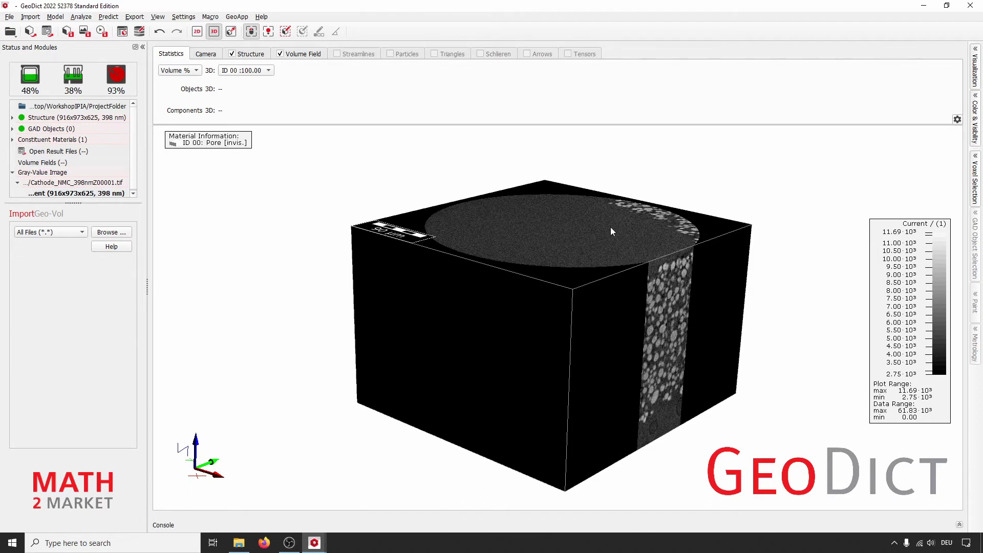
mouse_move(676, 315)
Clip the 3D volume field to Y from 273 and Z from 48 to 506, and set its threshold to >= 7.41996e+03
click(302, 55)
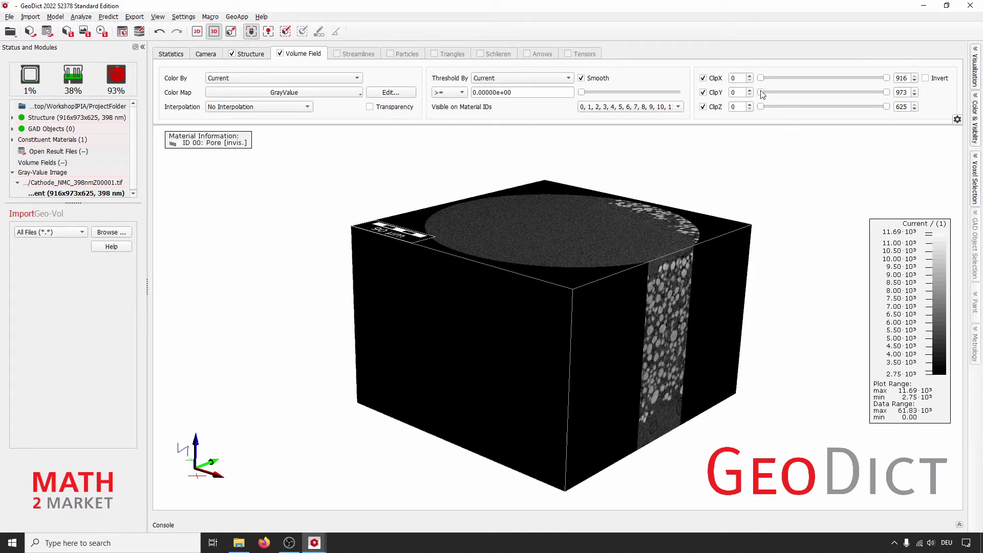
mouse_move(762, 95)
mouse_down()
mouse_move(810, 92)
mouse_move(763, 93)
mouse_move(795, 93)
mouse_move(770, 107)
mouse_up()
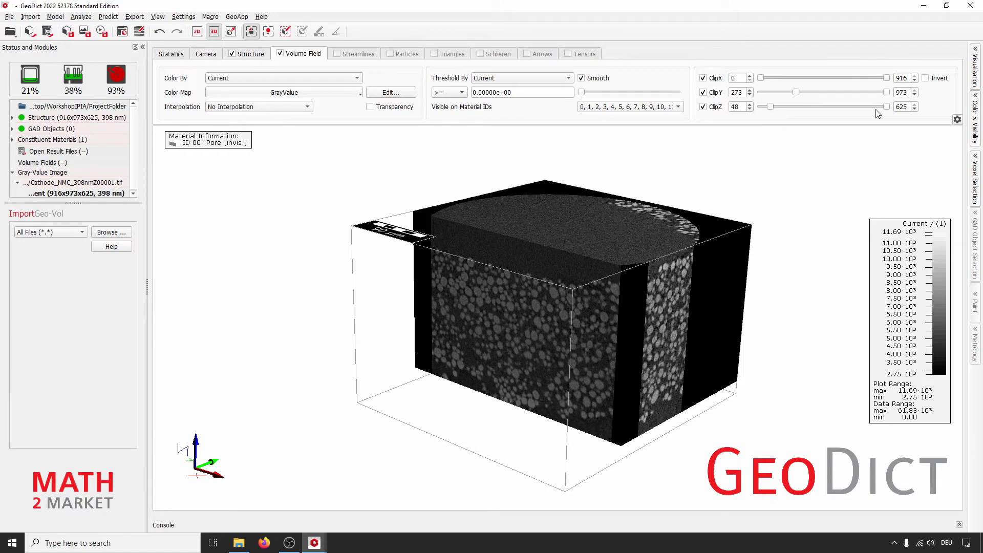
drag(887, 106, 866, 106)
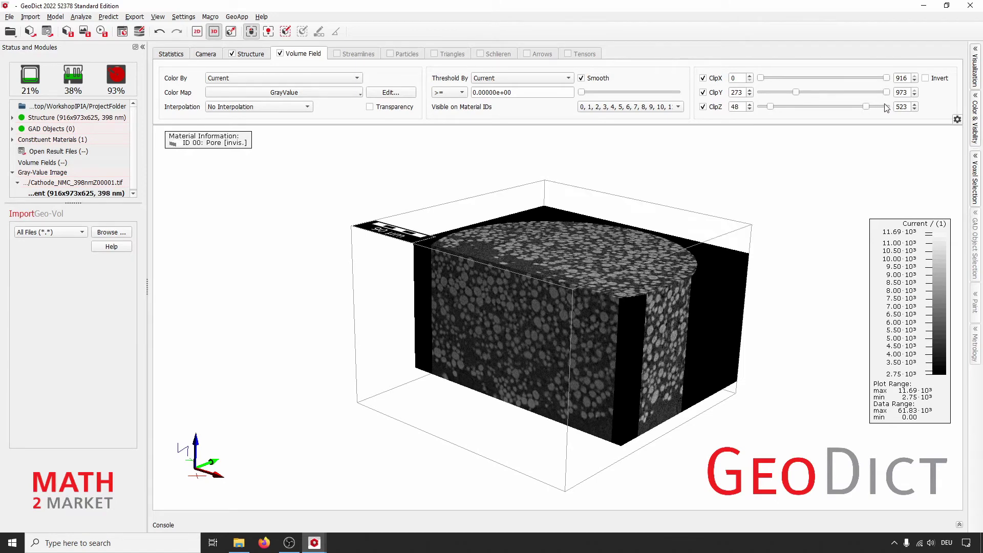
drag(866, 107, 863, 106)
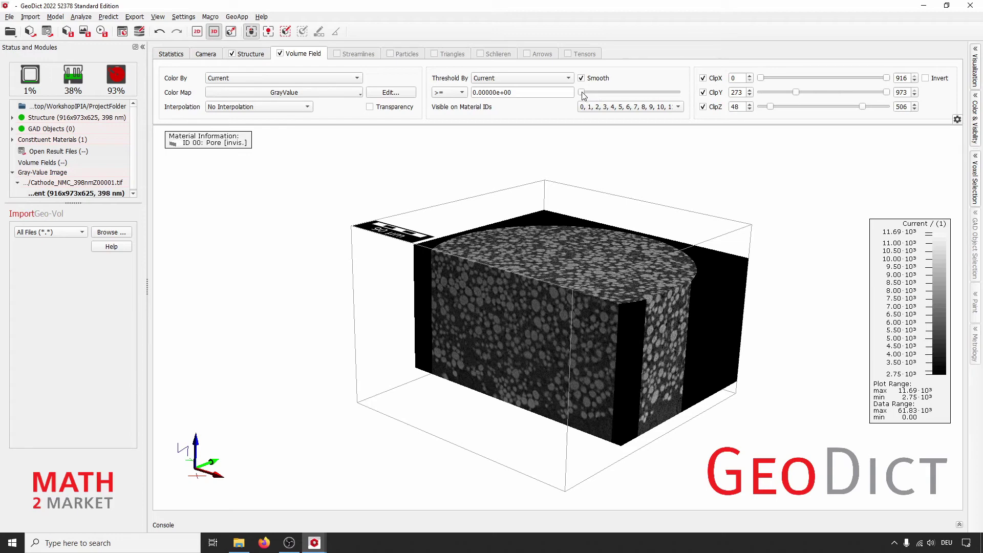
drag(582, 93, 599, 96)
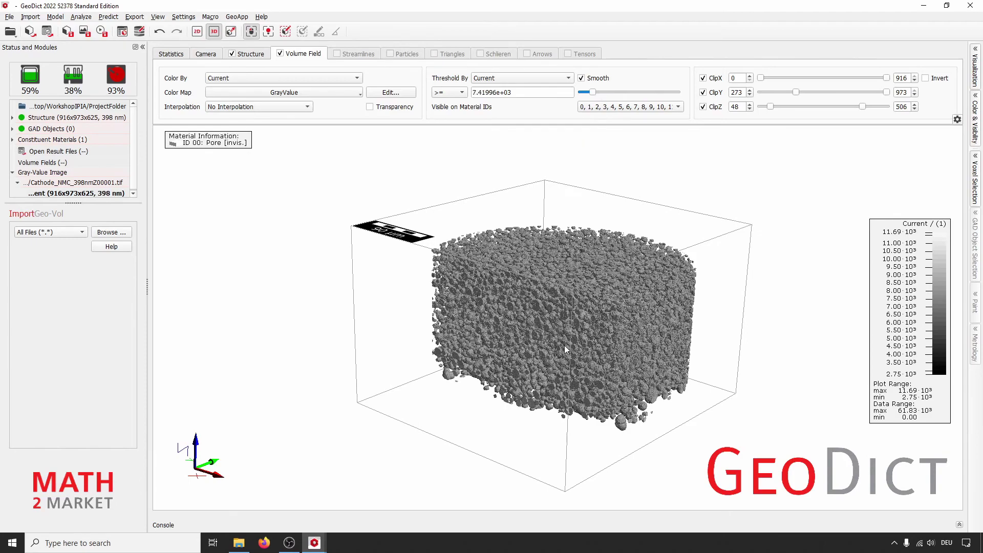
drag(564, 345, 573, 299)
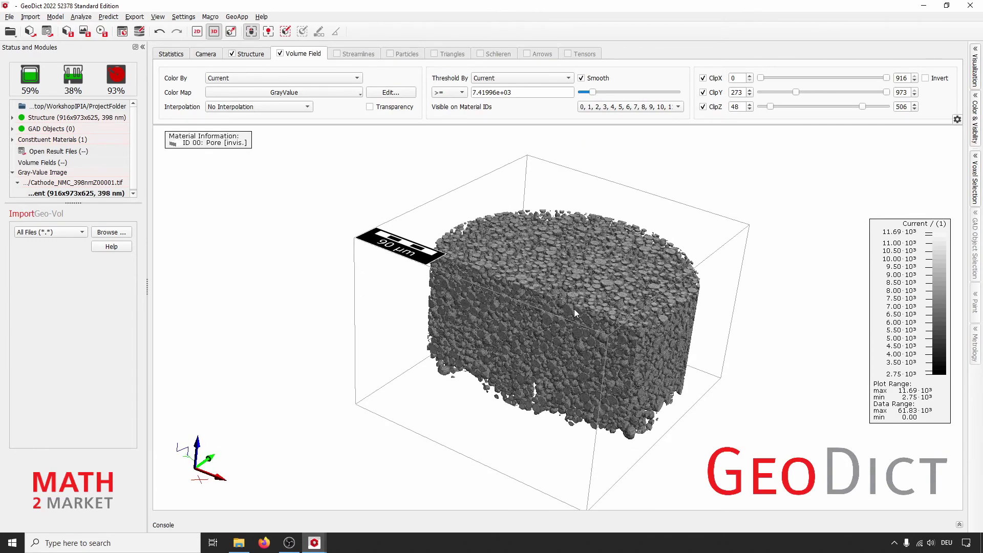
Lower the volume field's threshold to >= 0.00000e+00
scroll(568, 342, up, 5)
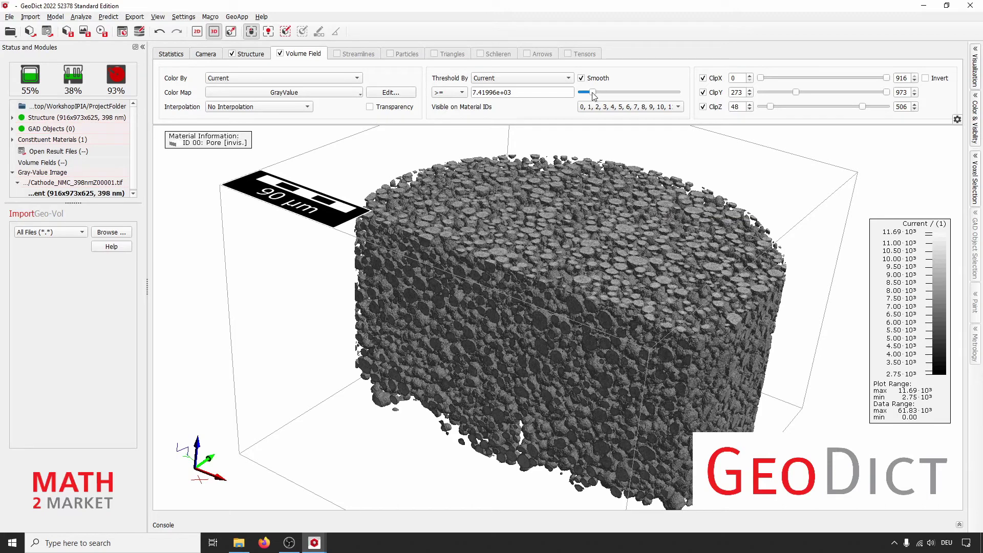
drag(593, 96, 586, 91)
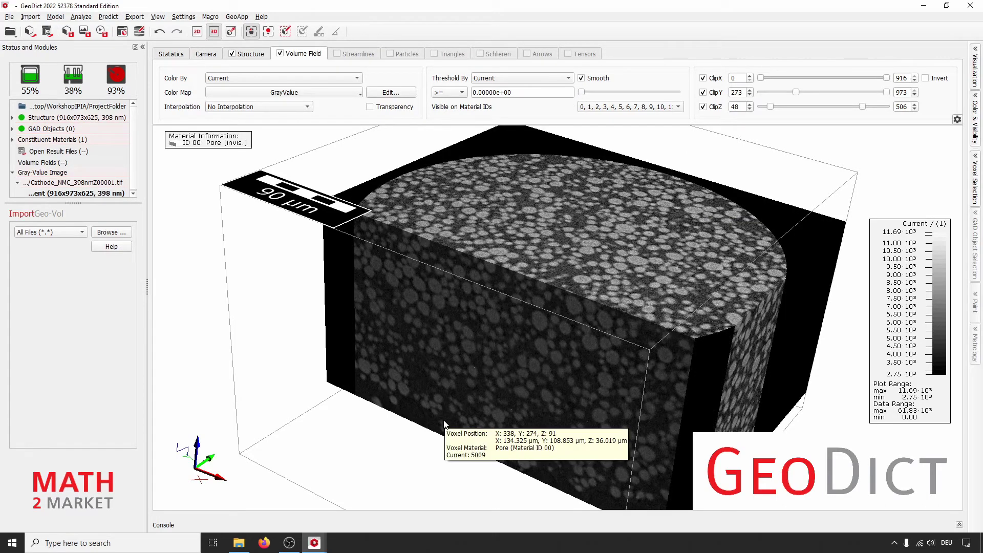
Switch to the 3D Image Processing window and reduce the Segmentation overlay's visibility to zero, keeping Segmentation as the overlay
mouse_move(314, 546)
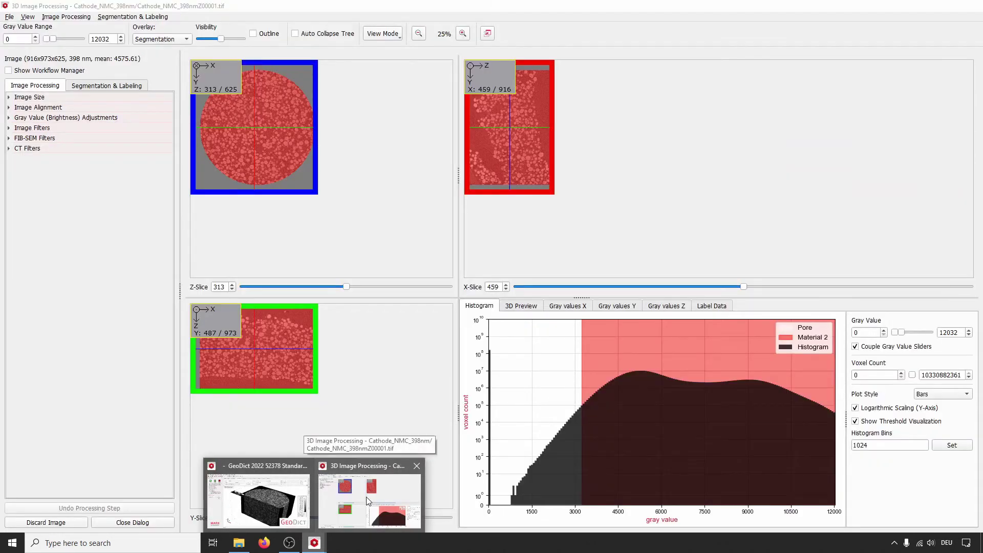
click(366, 497)
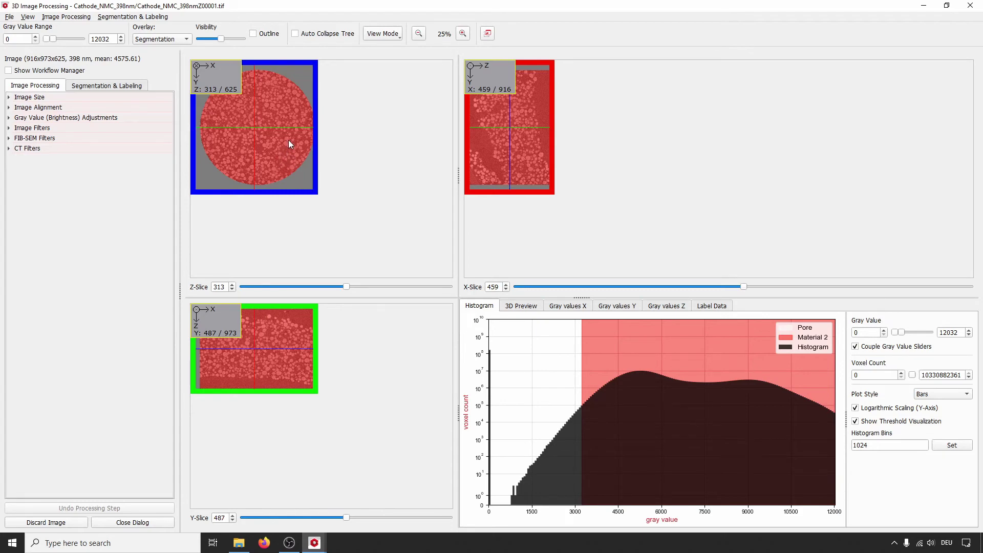
mouse_move(288, 148)
drag(221, 43, 196, 44)
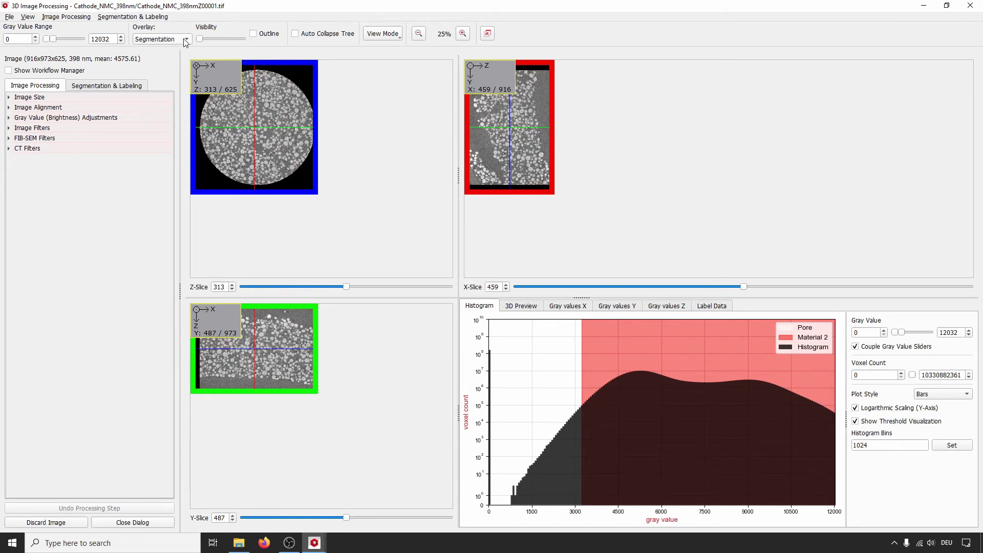
click(186, 40)
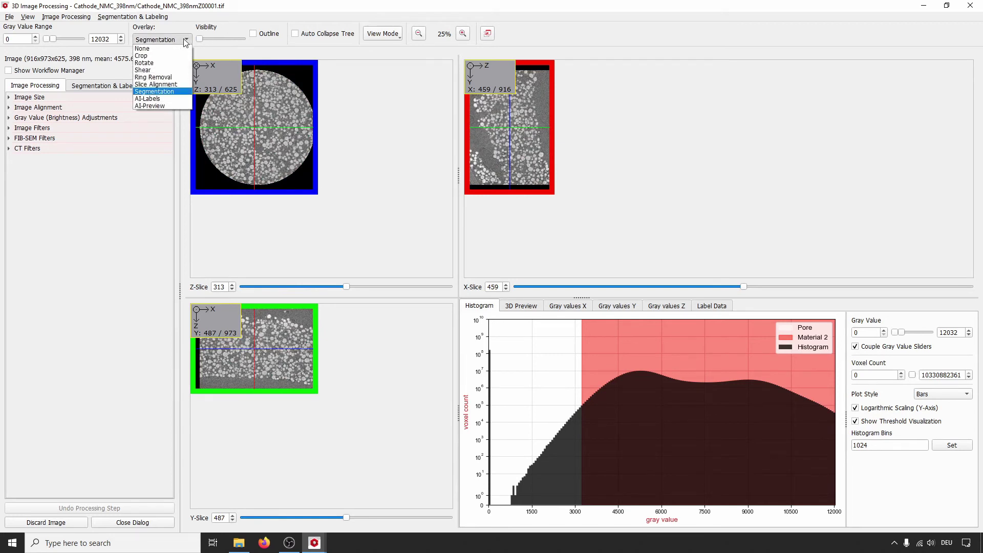
click(180, 91)
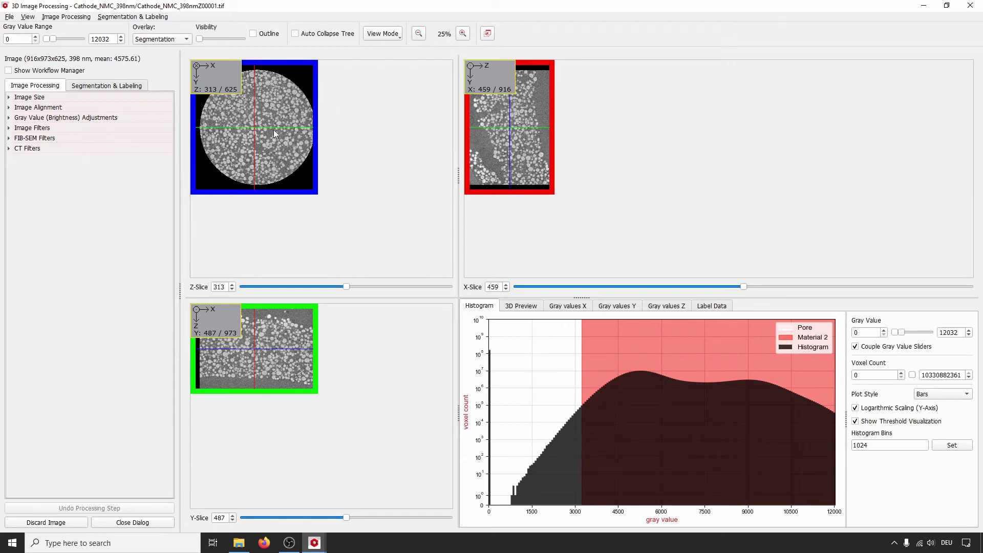
Browse through the Z slices of the gray-value image and stop at slice 322
ctrl+scroll(268, 142, up, 1)
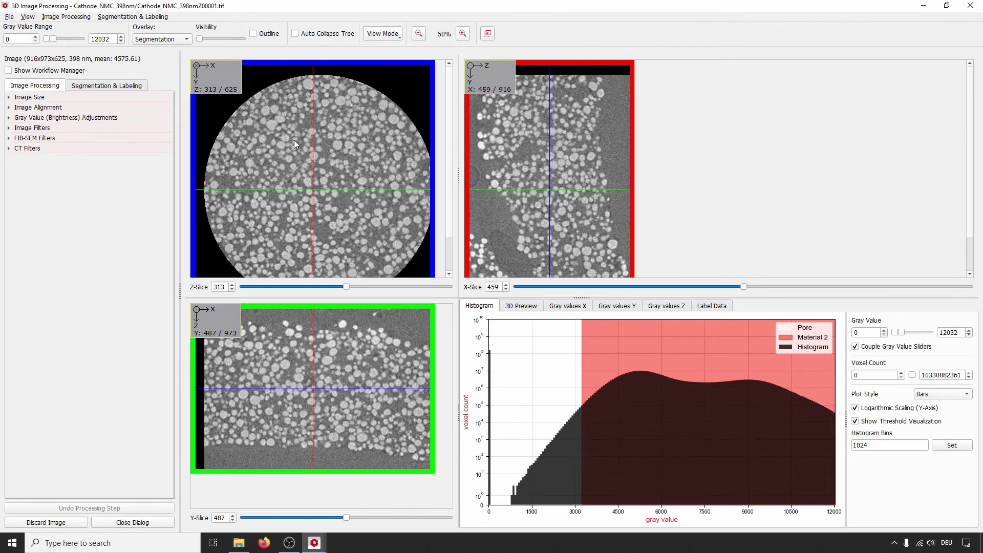
ctrl+scroll(295, 141, down, 1)
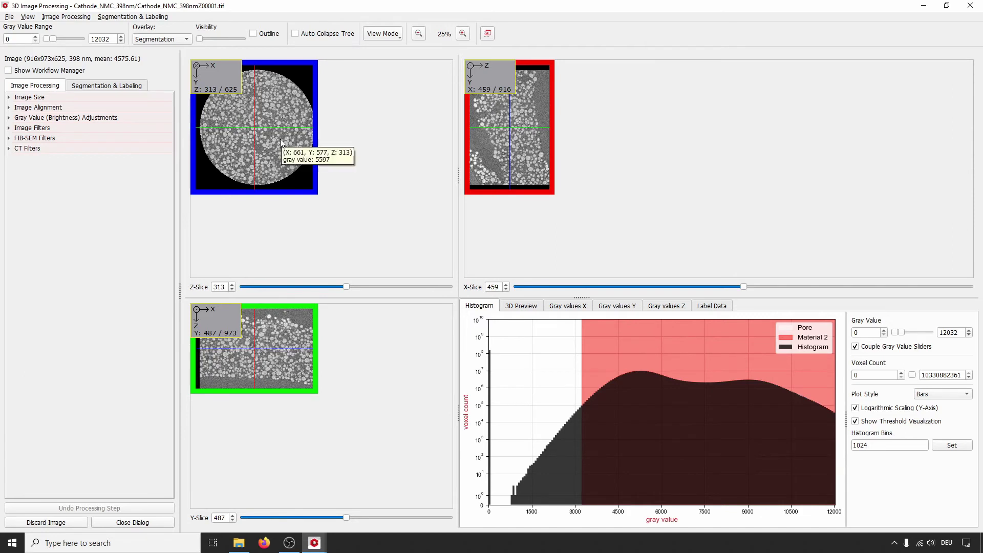
scroll(280, 139, down, 4)
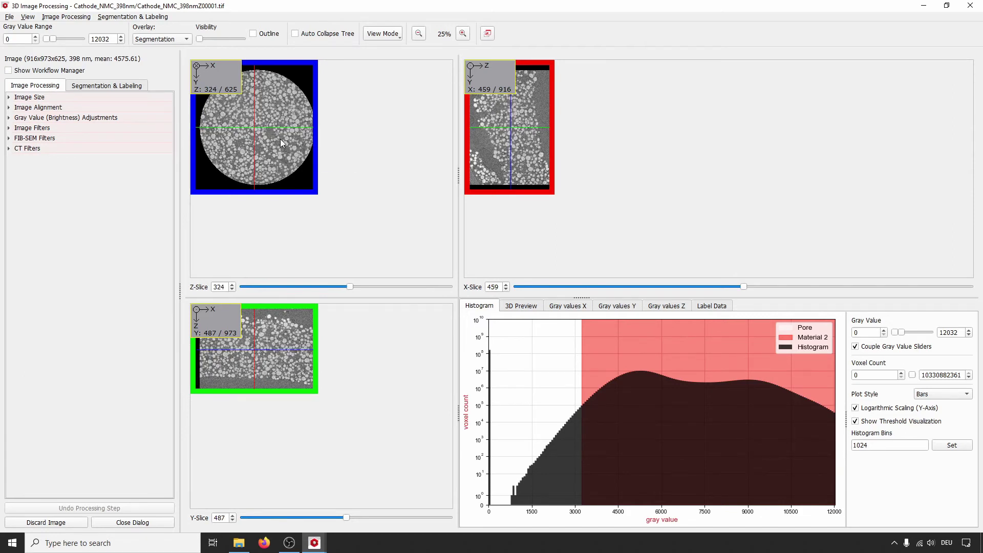
scroll(280, 139, up, 3)
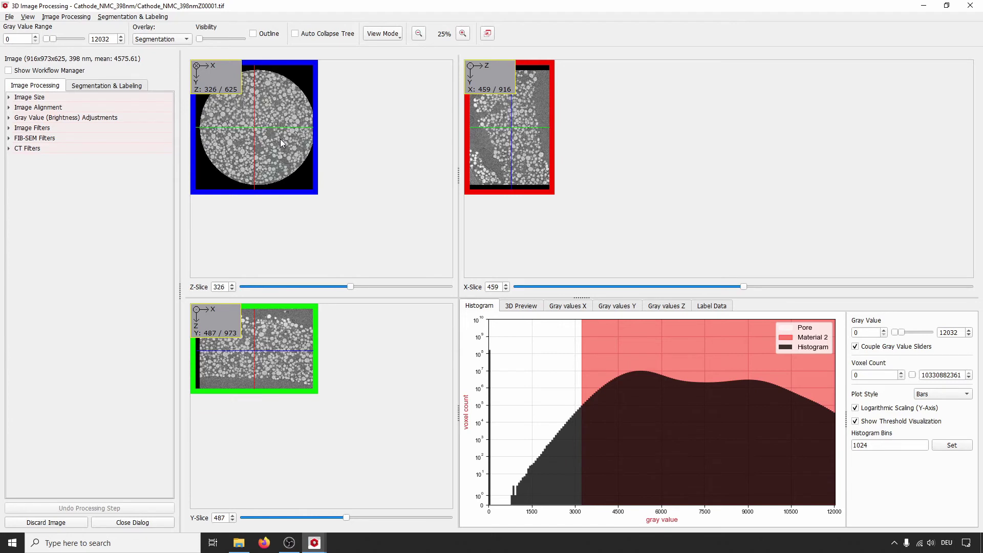
scroll(281, 139, up, 1)
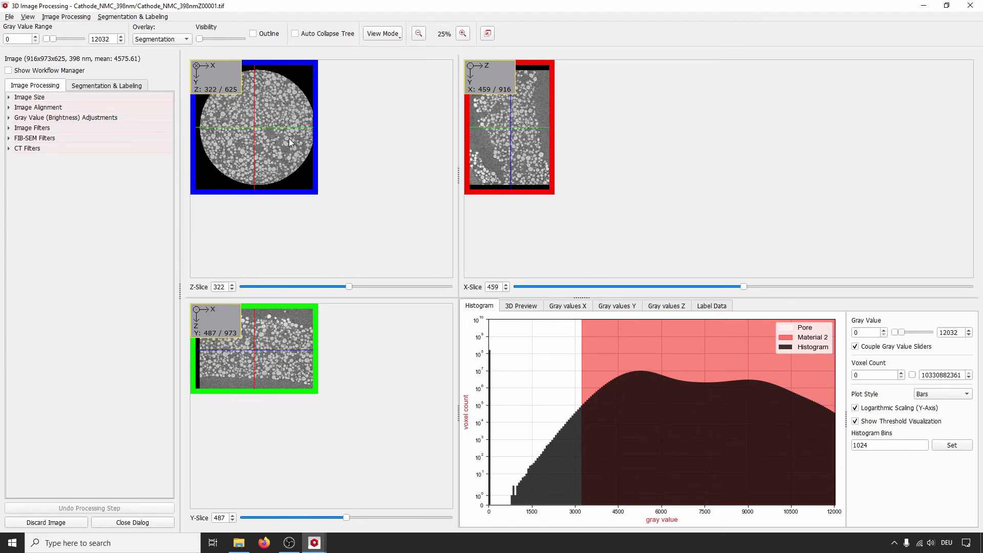
Examine the particles and their surroundings in the X, Y and Z cross-sections at several magnifications
ctrl+scroll(499, 144, up, 2)
ctrl+scroll(498, 144, down, 2)
ctrl+scroll(278, 146, up, 1)
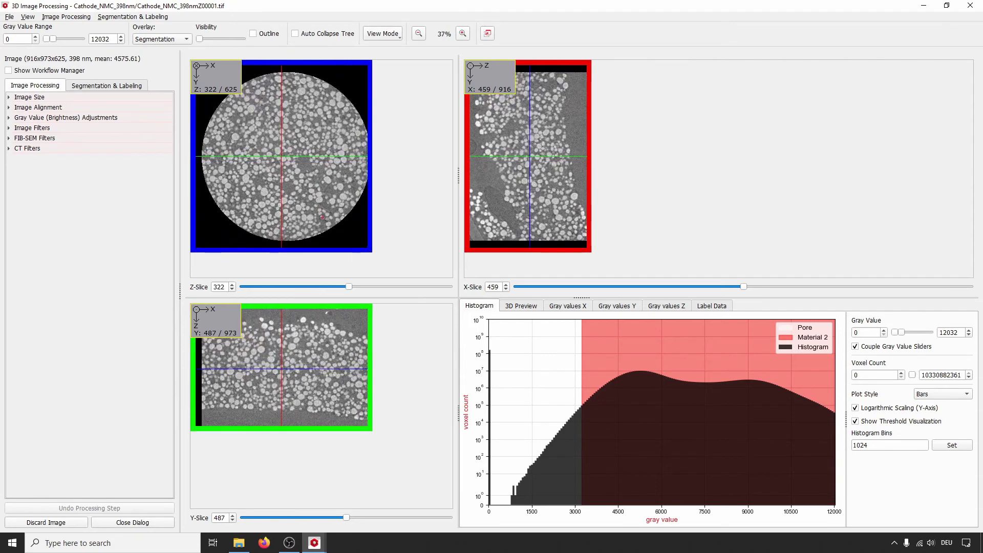
ctrl+scroll(279, 147, down, 1)
ctrl+scroll(278, 146, up, 2)
ctrl+scroll(278, 146, down, 2)
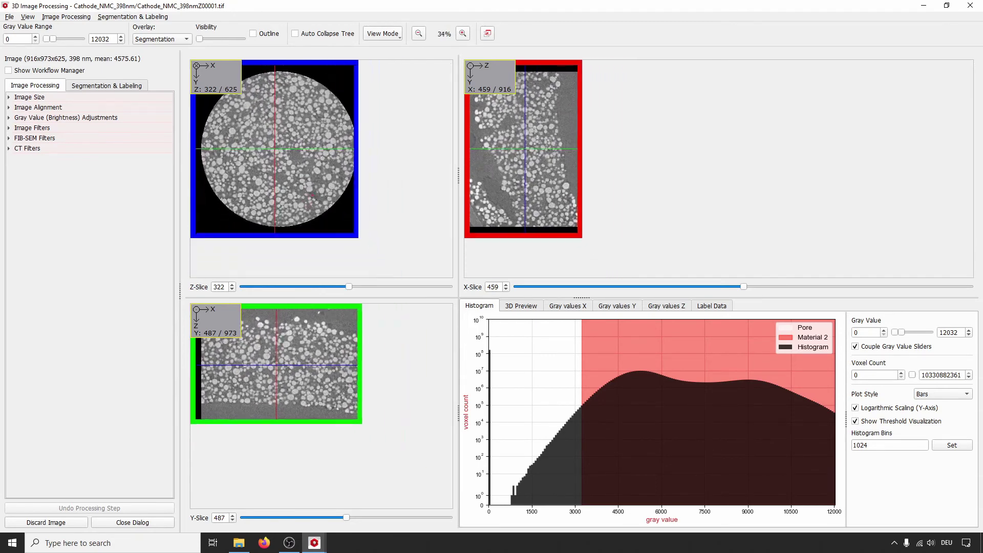
ctrl+scroll(278, 146, up, 2)
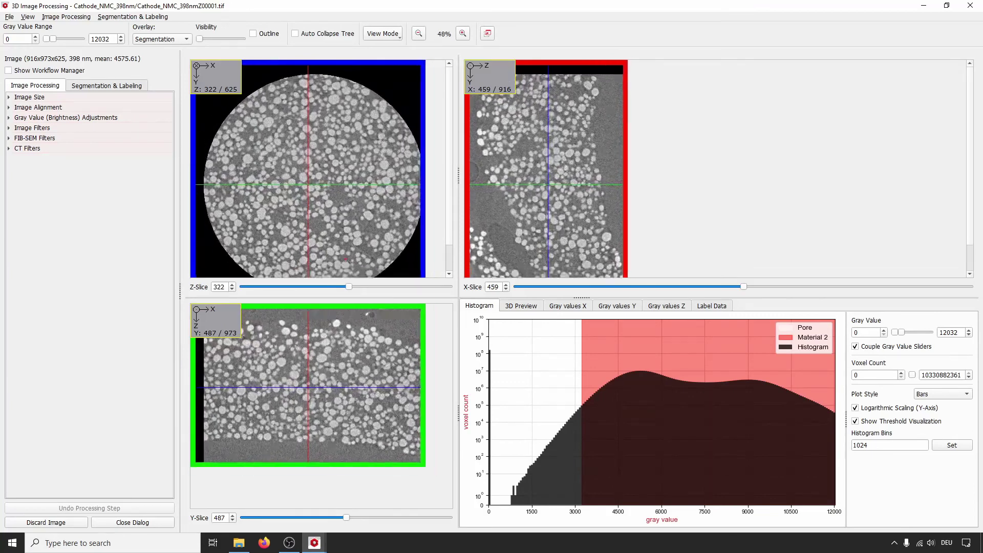
ctrl+scroll(346, 259, down, 1)
ctrl+scroll(346, 259, up, 2)
ctrl+scroll(343, 259, down, 1)
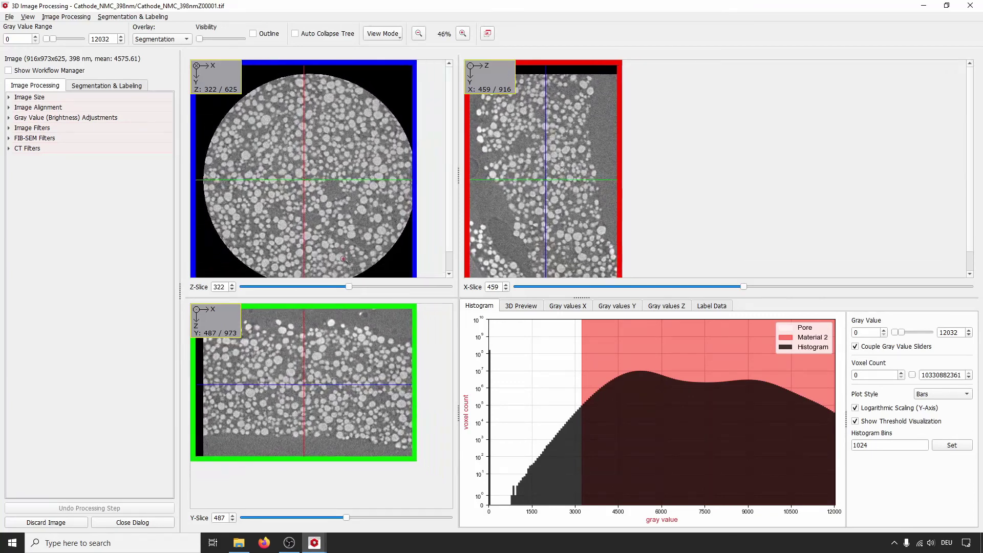
ctrl+scroll(388, 205, up, 2)
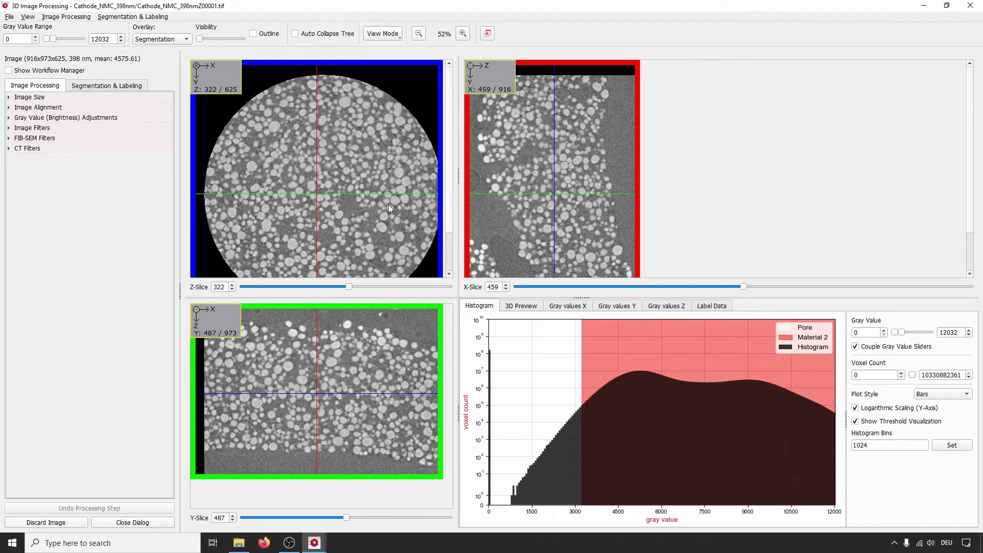
scroll(451, 133, down, 3)
ctrl+scroll(368, 185, up, 2)
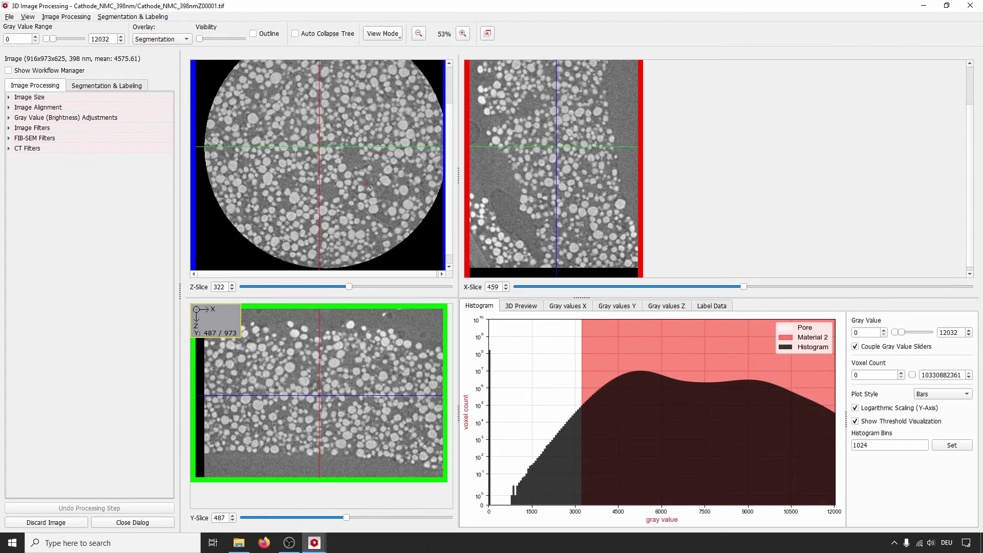
ctrl+scroll(370, 206, up, 2)
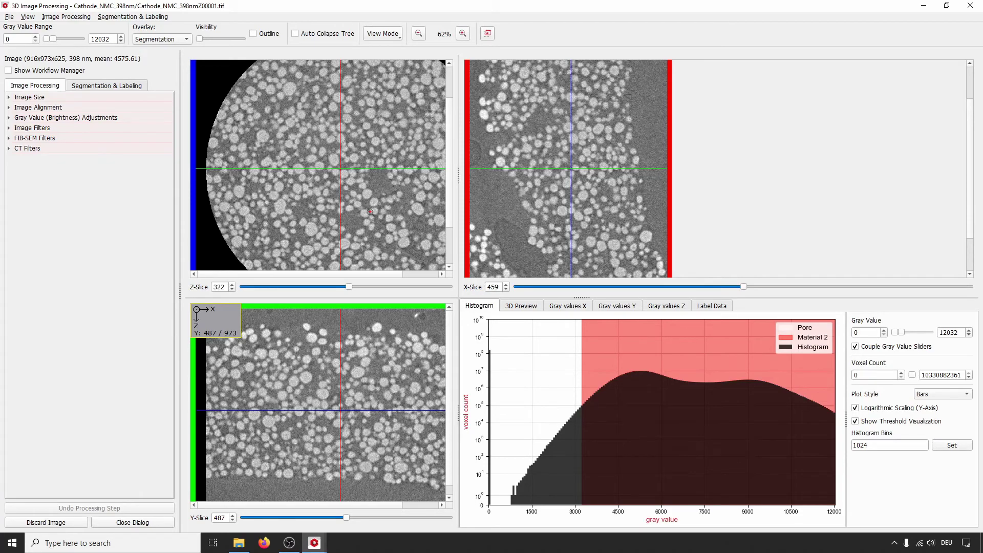
ctrl+scroll(369, 211, down, 5)
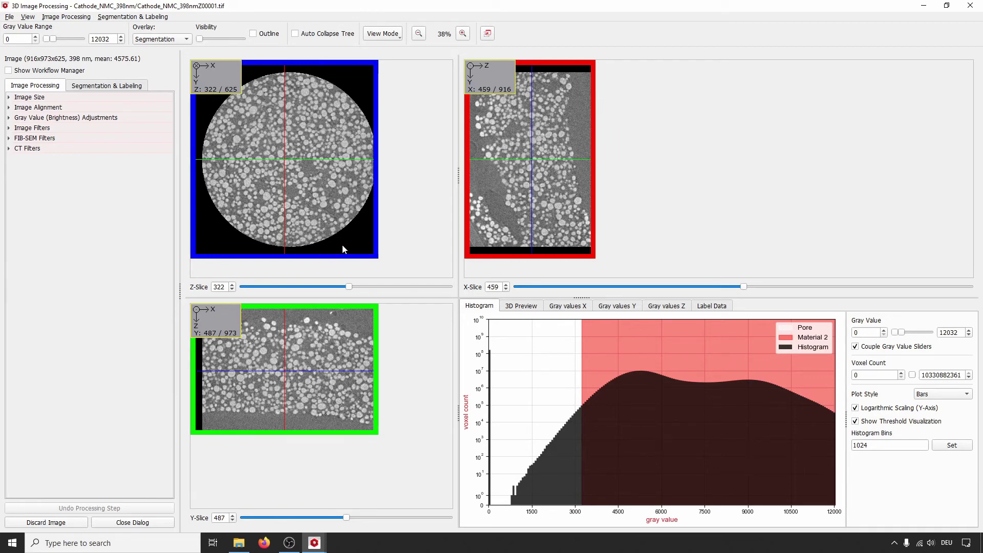
mouse_move(351, 248)
Open the Crop settings for the image size and raise the lower X limit to 282
click(8, 98)
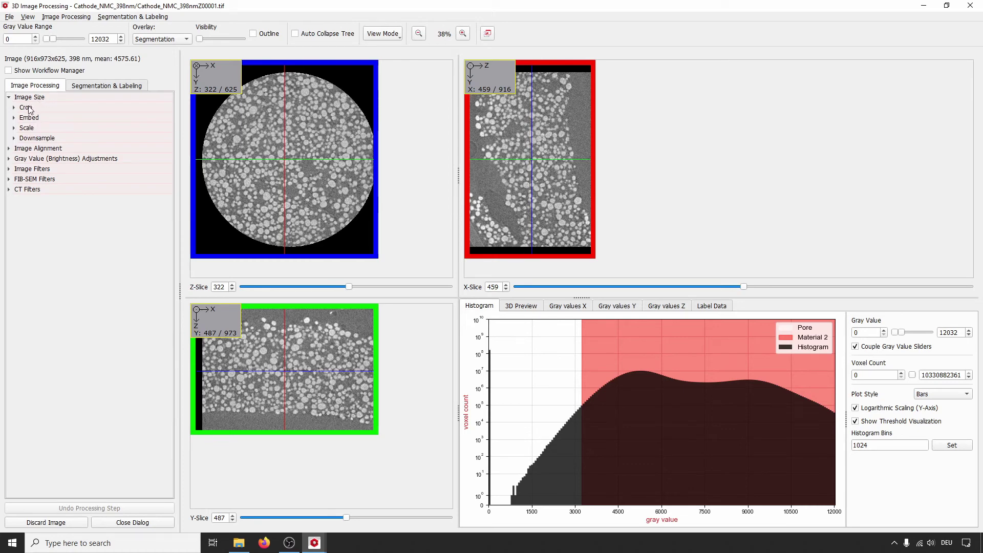
click(13, 108)
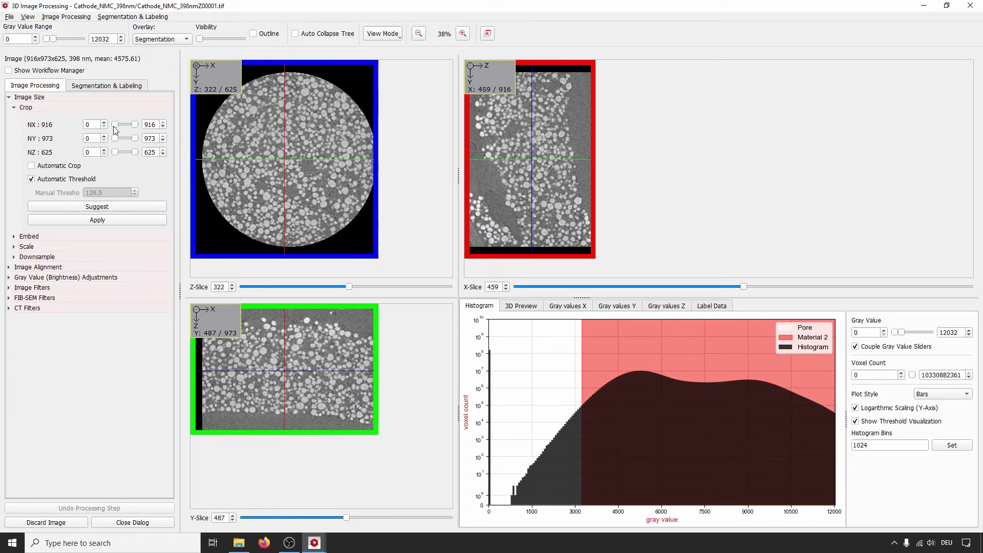
drag(115, 123, 121, 127)
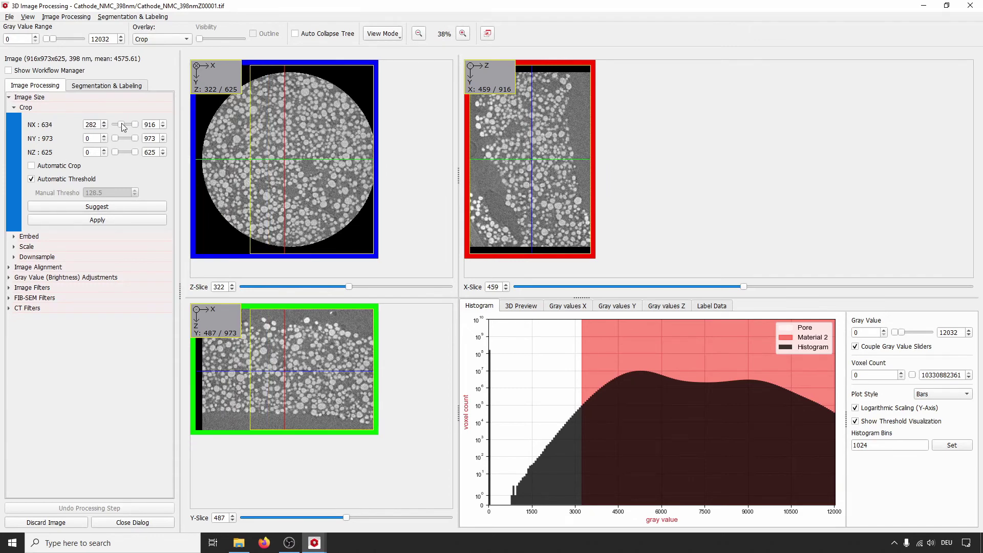
Switch the overlay to Segmentation and back to Crop
click(185, 40)
click(170, 91)
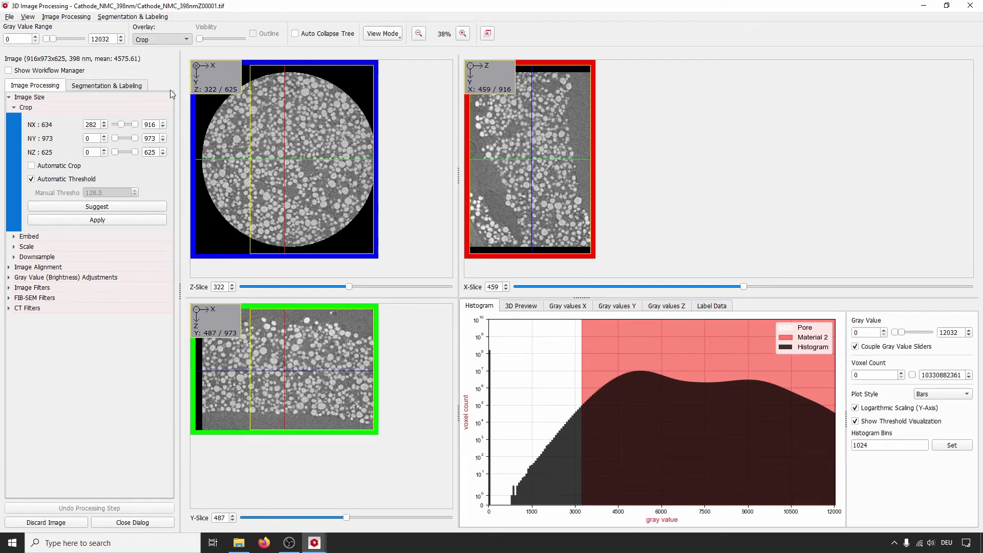
click(164, 41)
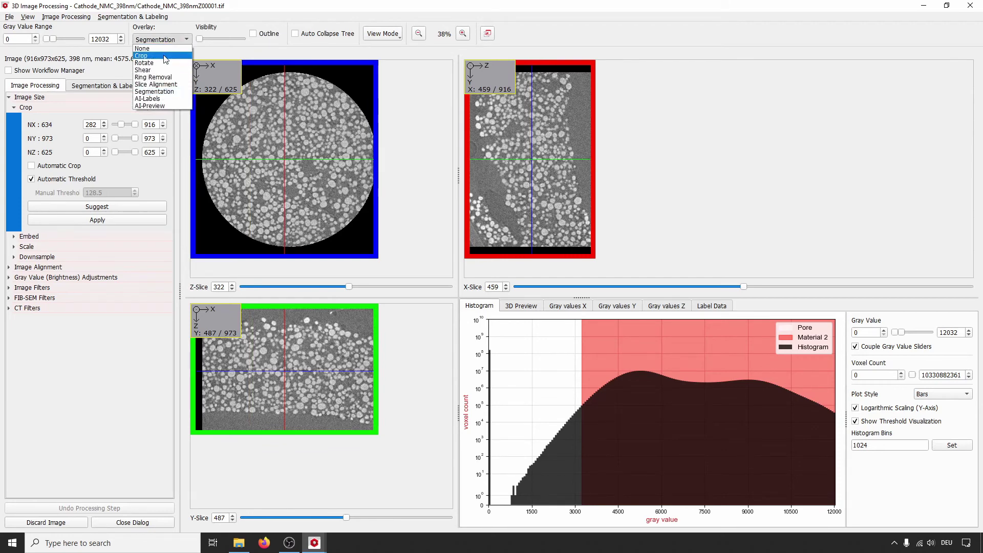
click(164, 57)
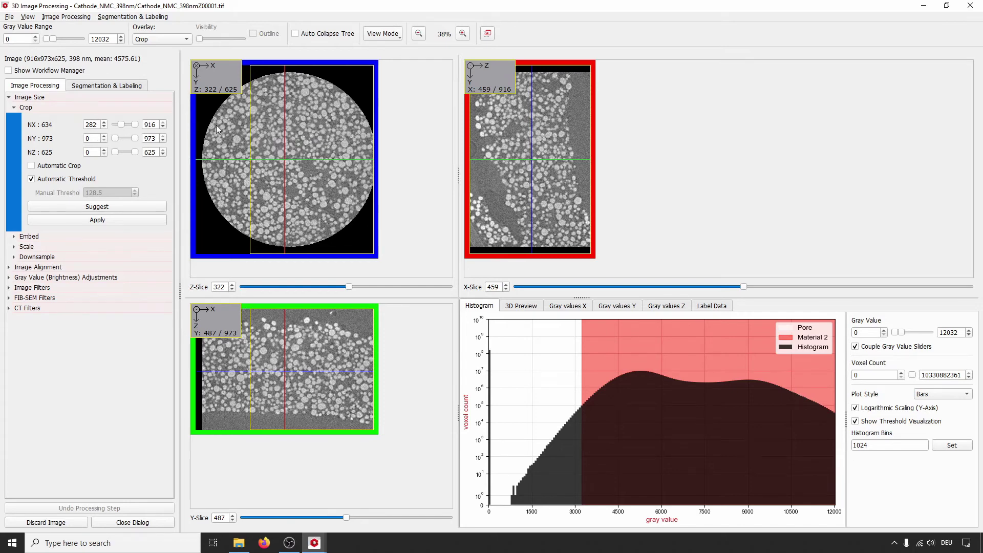
Adjust the crop frame in the Z-slice view to X from 248 to 757 and Y from 205 to 709
drag(251, 129, 244, 132)
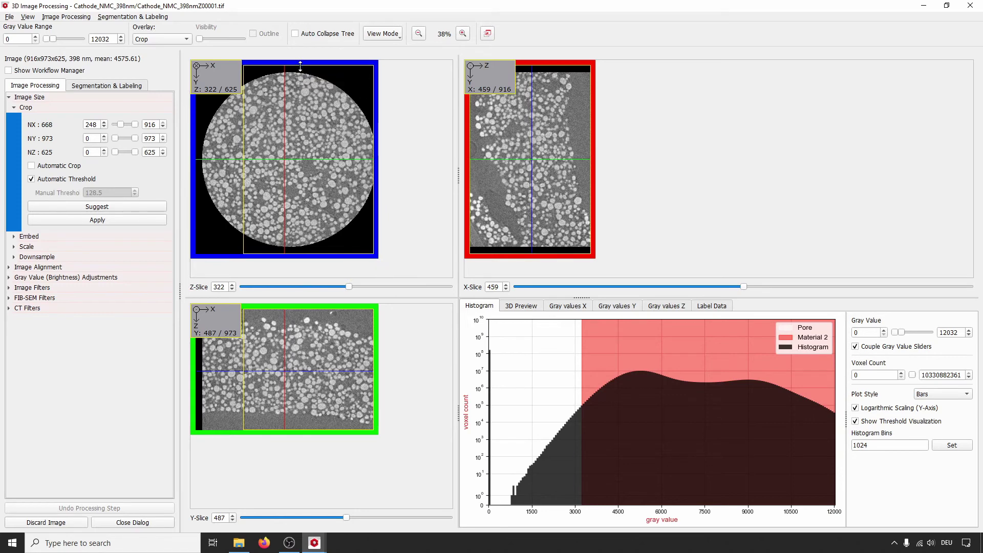
drag(301, 65, 300, 106)
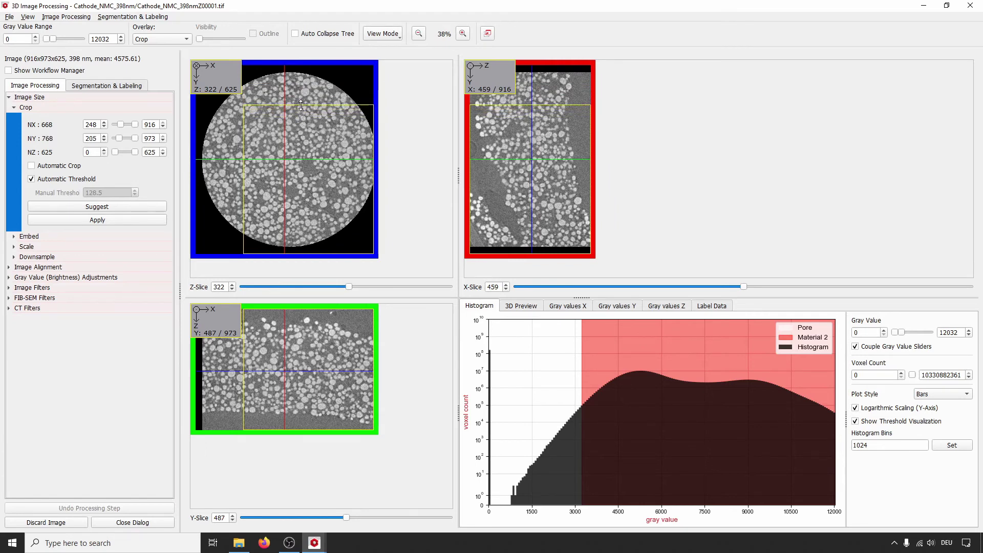
drag(373, 134, 342, 128)
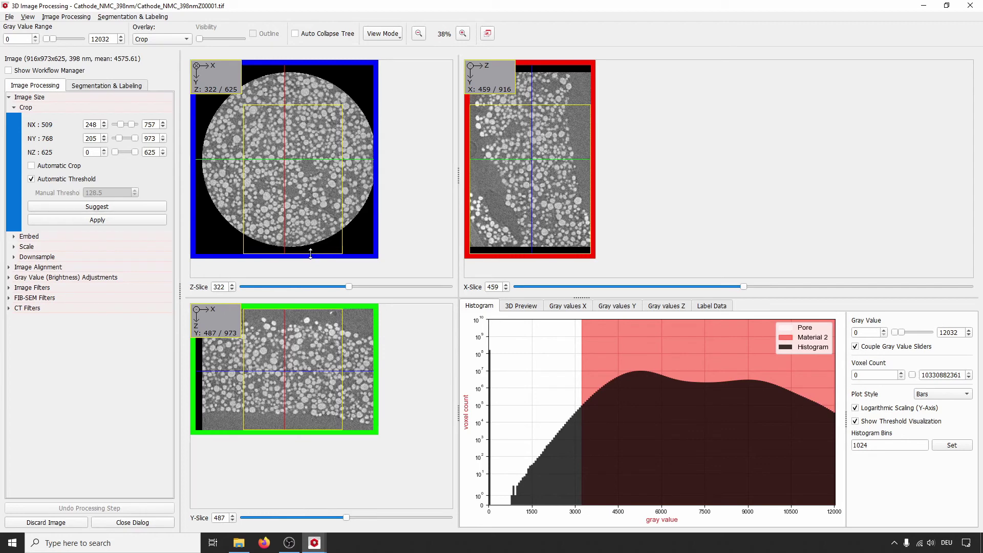
drag(310, 254, 312, 203)
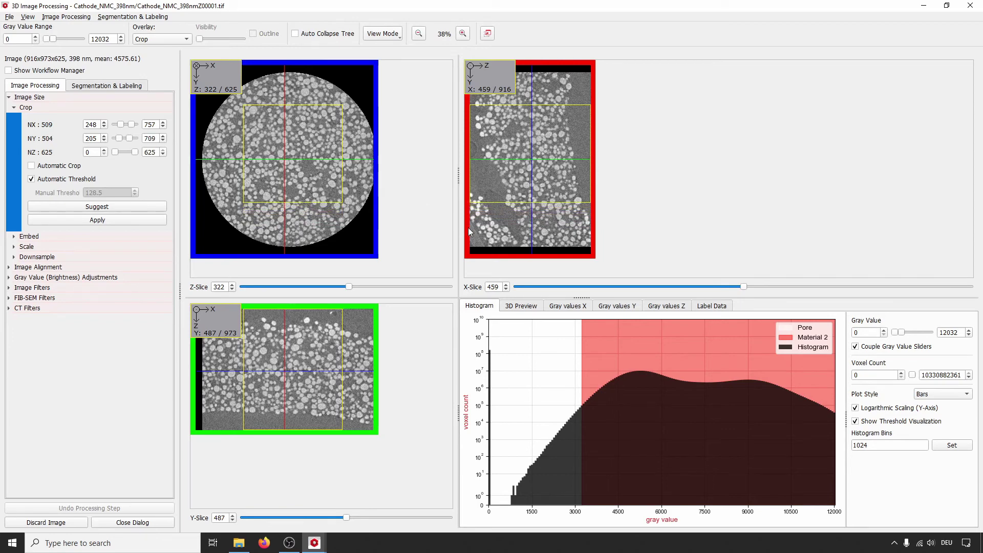
Limit the crop frame in Z to 224 through 485 and check it on X slice 425 and Z slice 339
mouse_move(361, 181)
mouse_move(540, 140)
drag(591, 167, 563, 164)
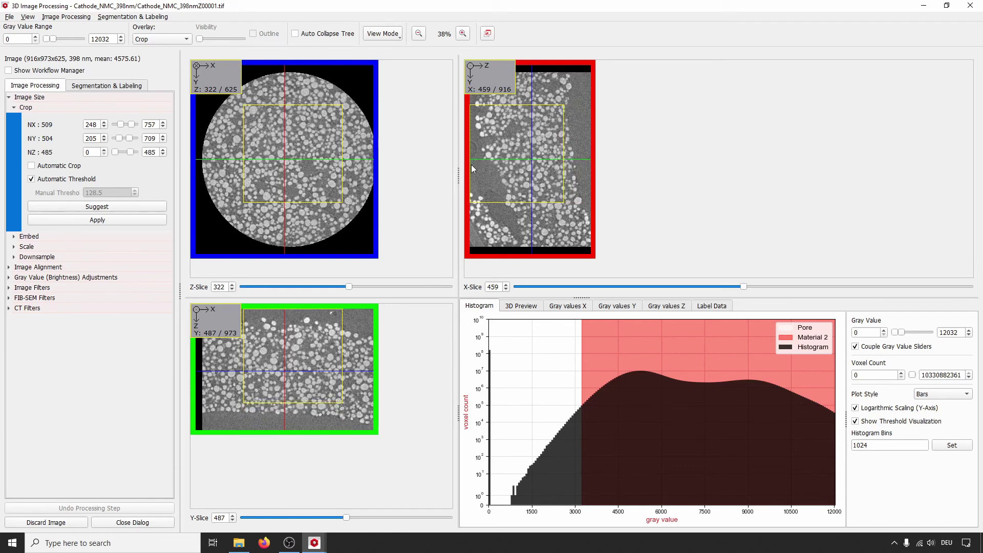
drag(470, 164, 513, 165)
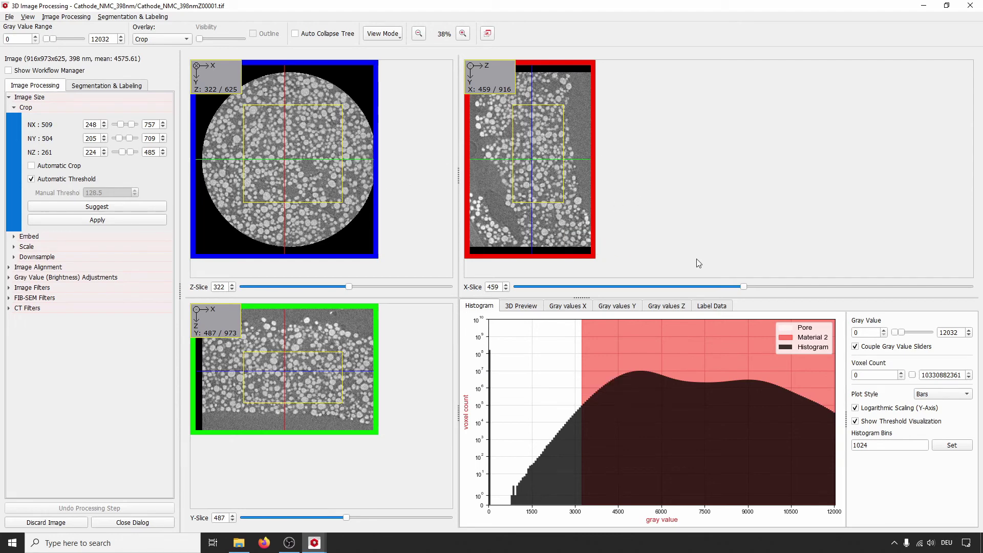
mouse_move(743, 288)
mouse_down()
mouse_move(592, 293)
mouse_move(805, 293)
mouse_move(725, 293)
mouse_up()
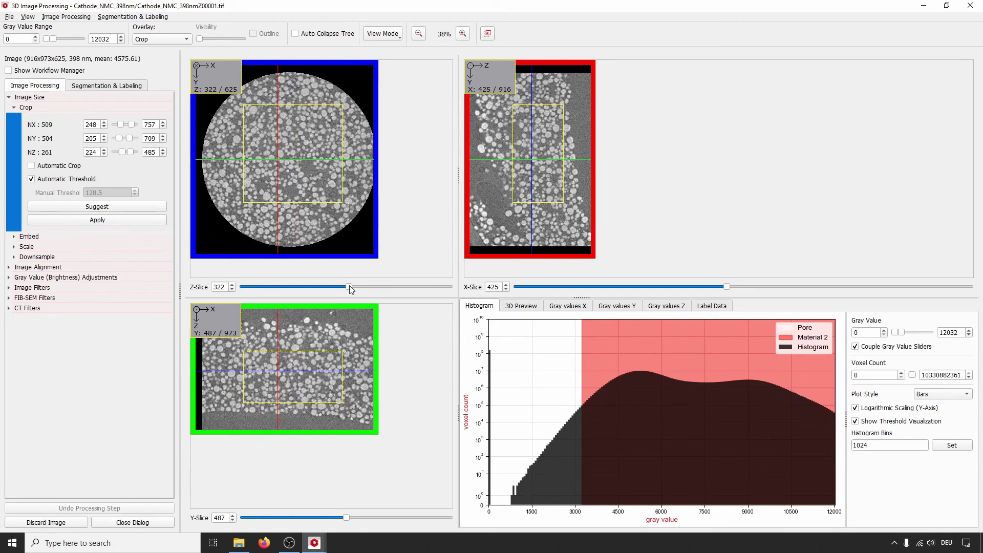
mouse_move(352, 287)
mouse_down()
mouse_move(326, 288)
mouse_move(357, 287)
mouse_up()
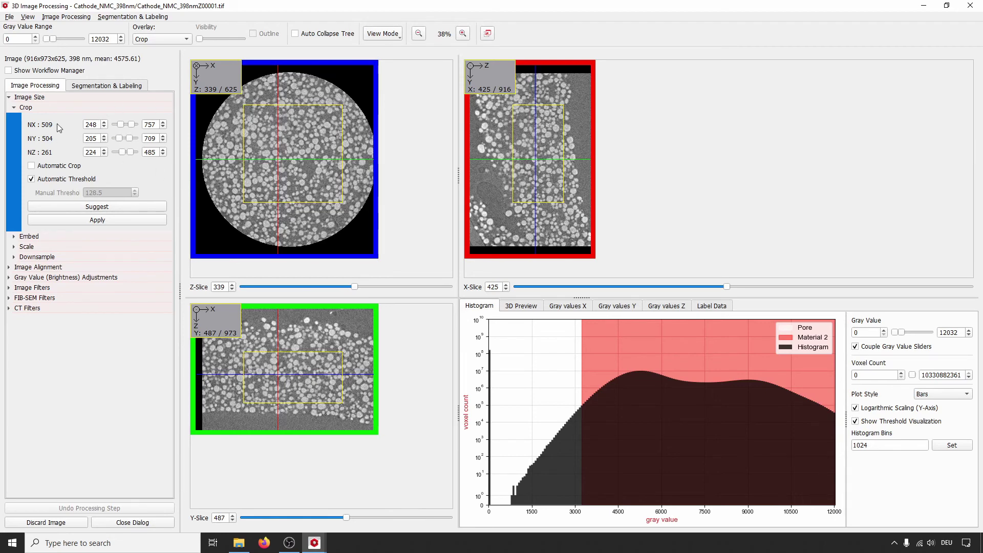
Set the crop limits to 250 through 750 in X and 200 through 700 in Y
double_click(97, 125)
text(250)
double_click(156, 125)
drag(99, 140, 80, 140)
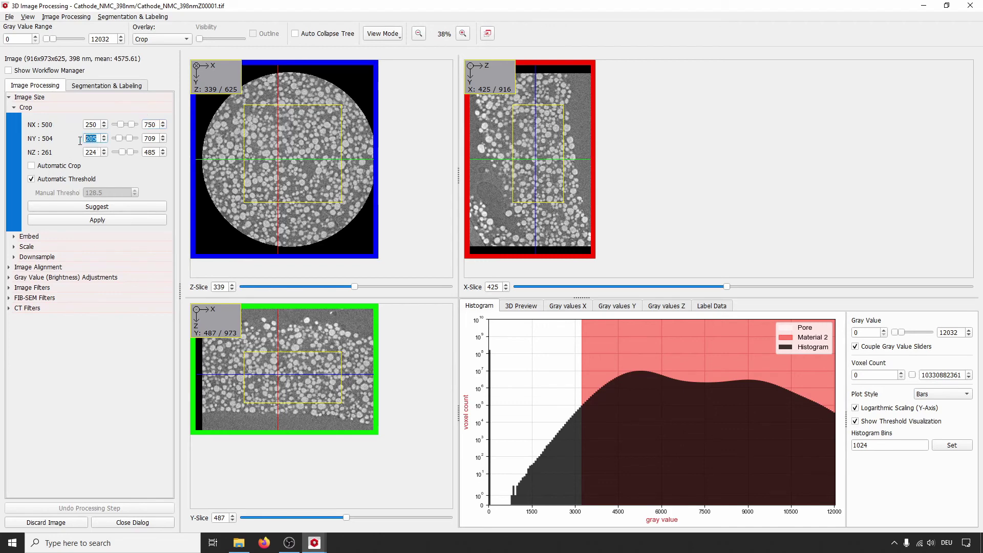
text(200)
drag(157, 138, 131, 138)
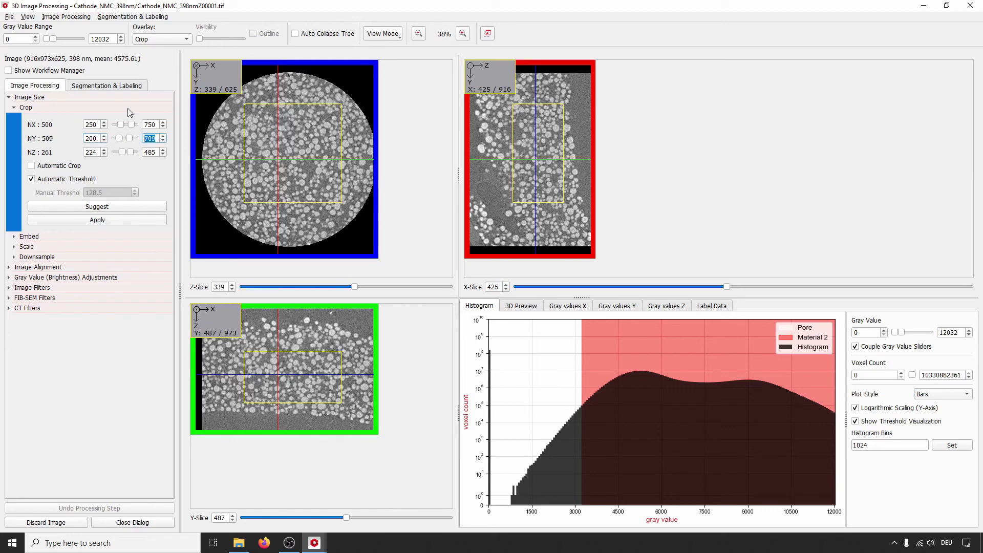
text(70)
Set the lower Z crop limit to 225 and apply the crop to the image
click(100, 154)
key(BackSpace)
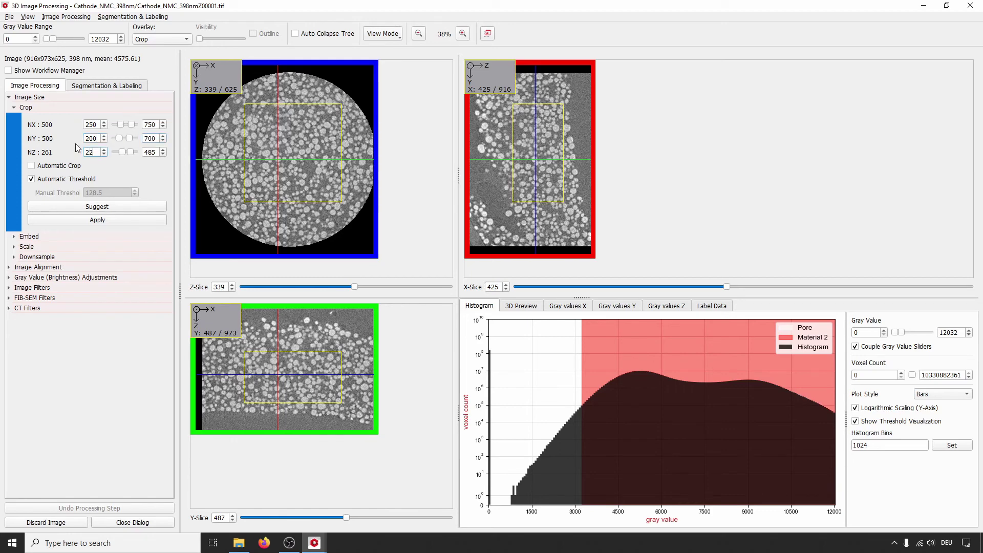
text(5)
click(158, 151)
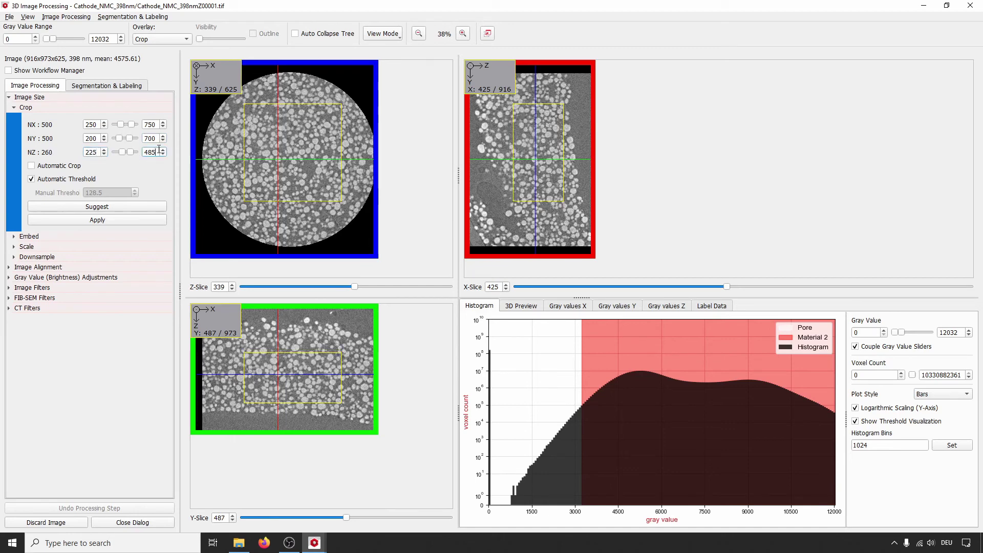
click(159, 137)
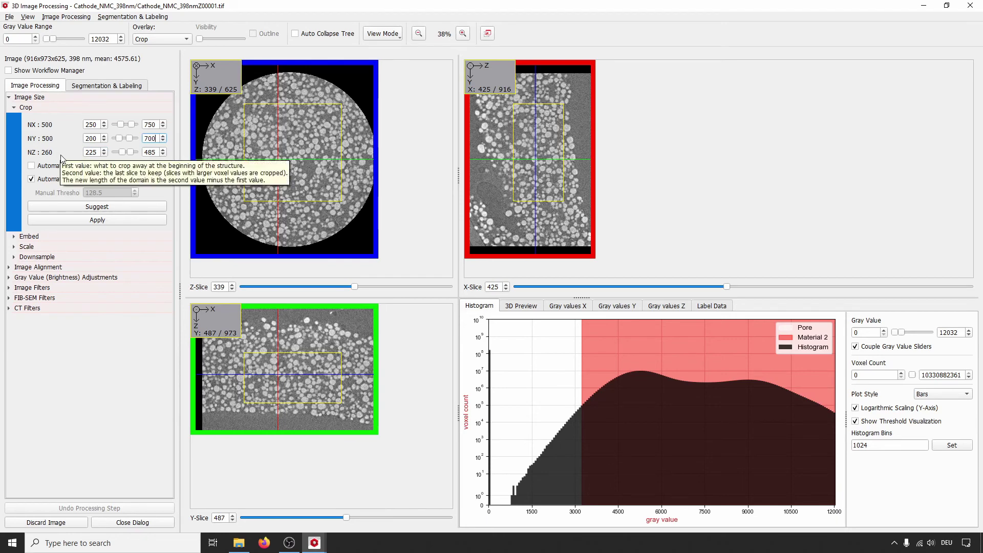
click(128, 221)
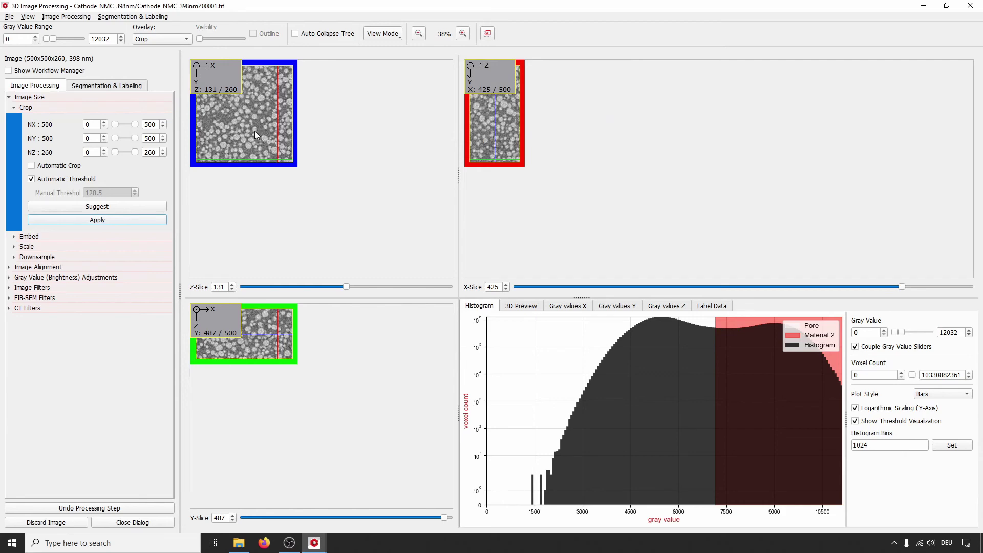
Inspect the cropped slices' gray values up close and set the lower limit of the displayed gray value range to 2000
scroll(255, 131, up, 1)
scroll(257, 131, up, 2)
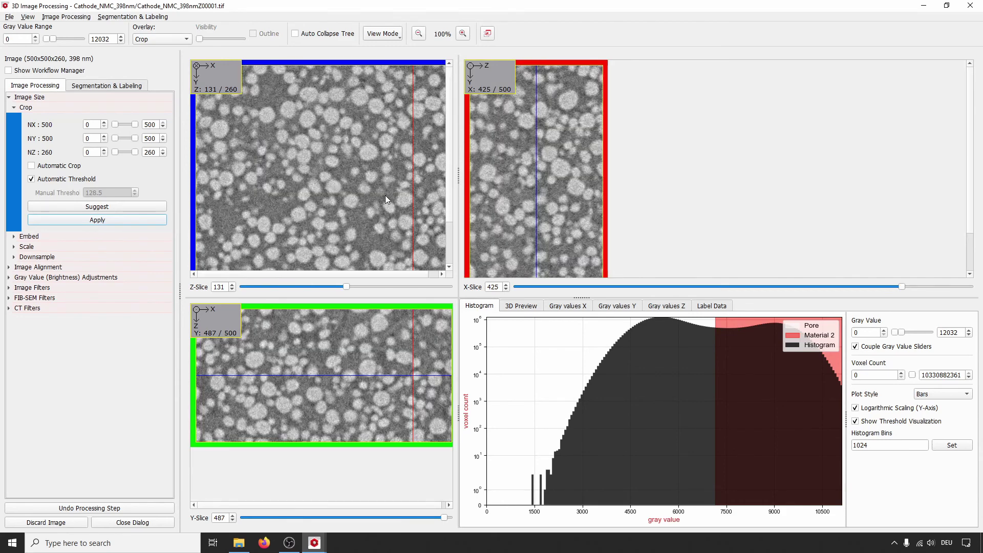
mouse_move(385, 195)
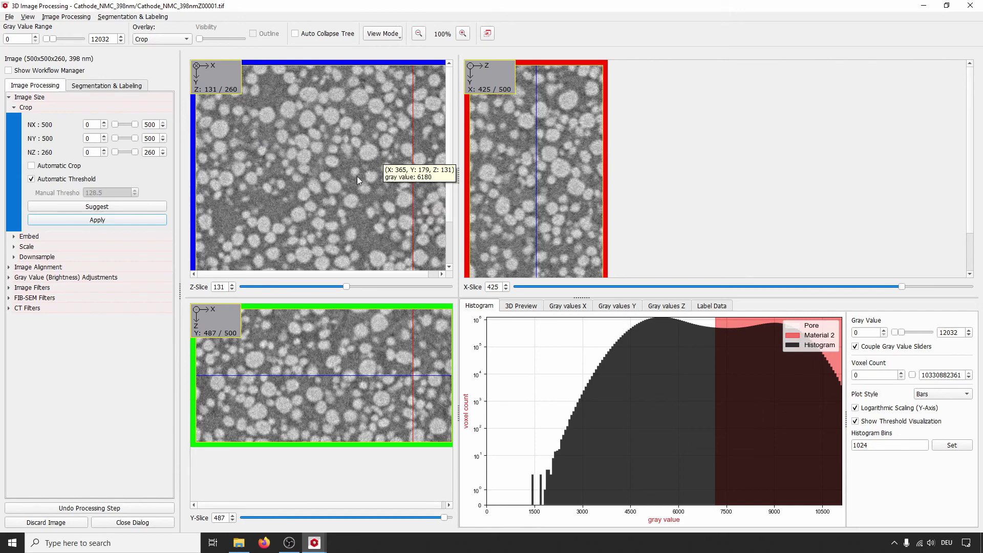
mouse_move(297, 136)
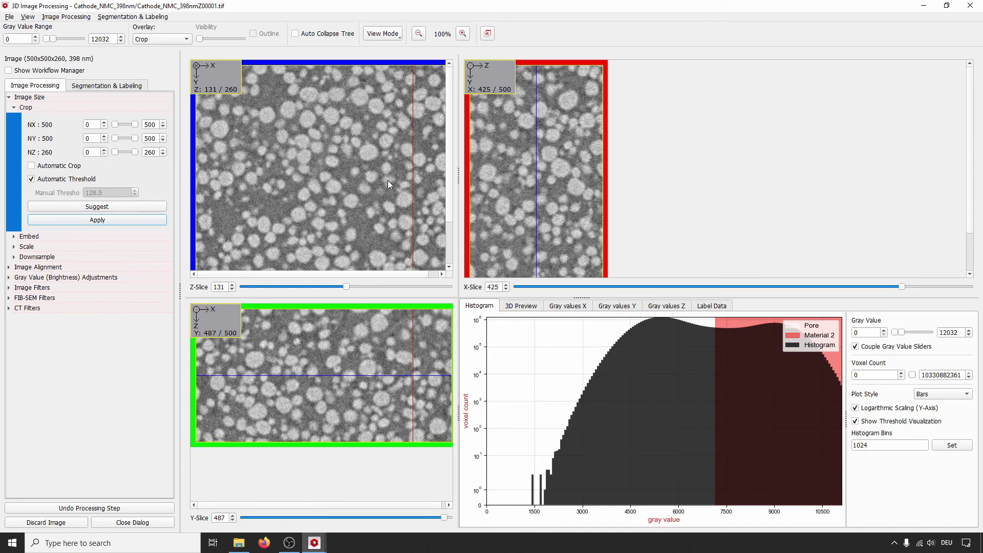
mouse_move(388, 181)
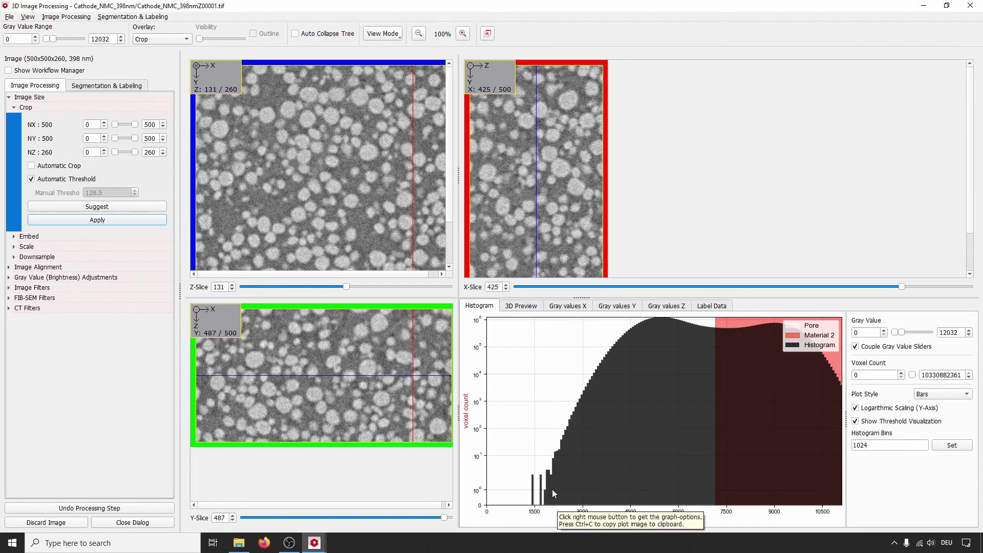
double_click(16, 39)
text(2000)
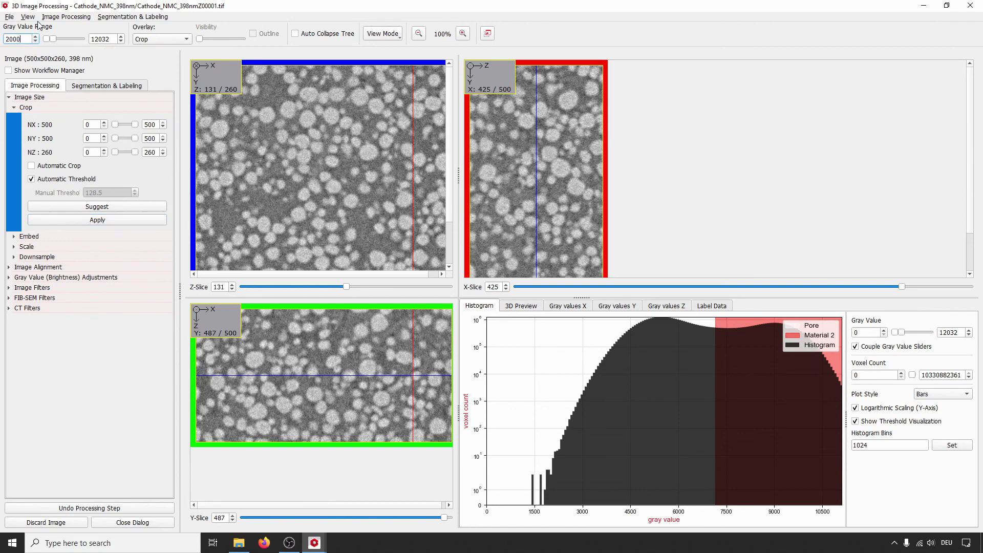
key(Return)
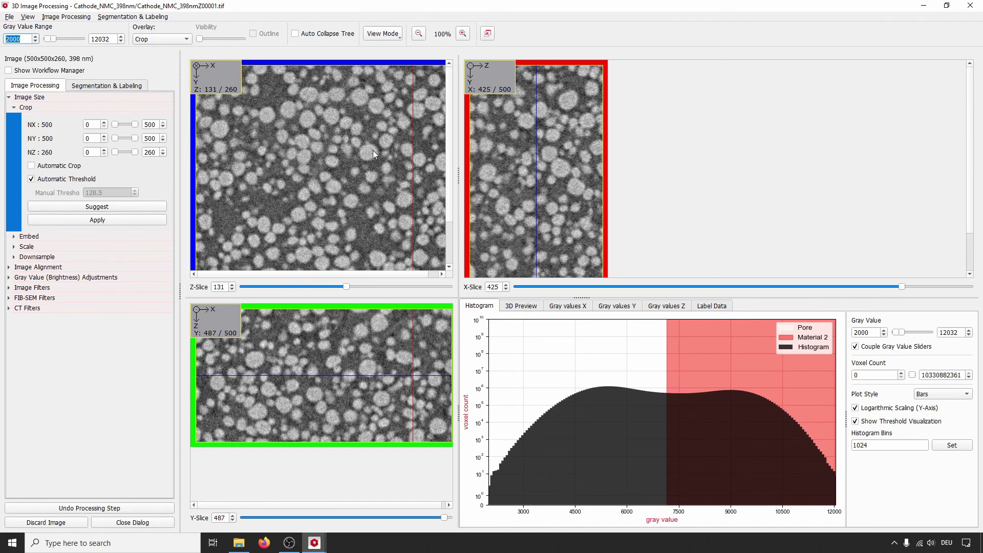
mouse_move(373, 150)
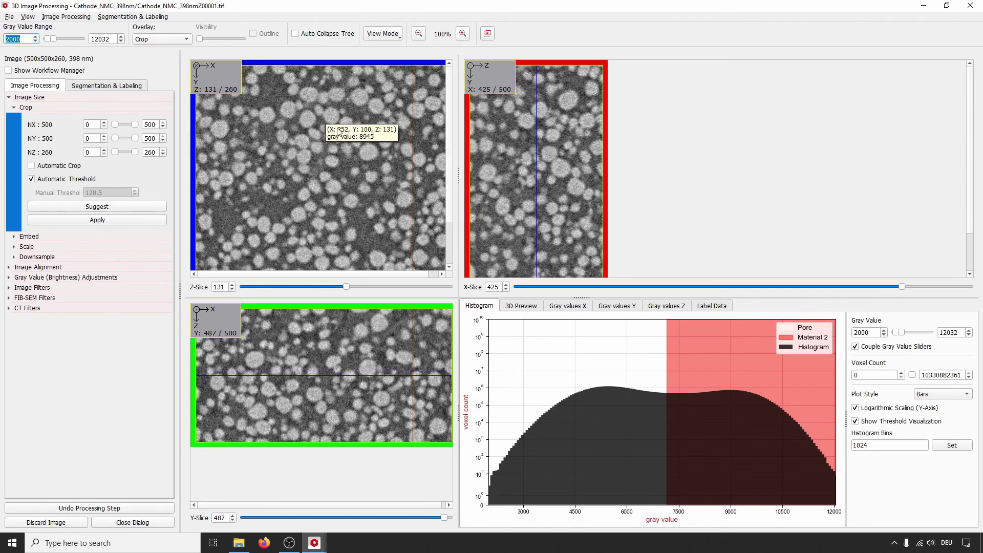
mouse_move(307, 155)
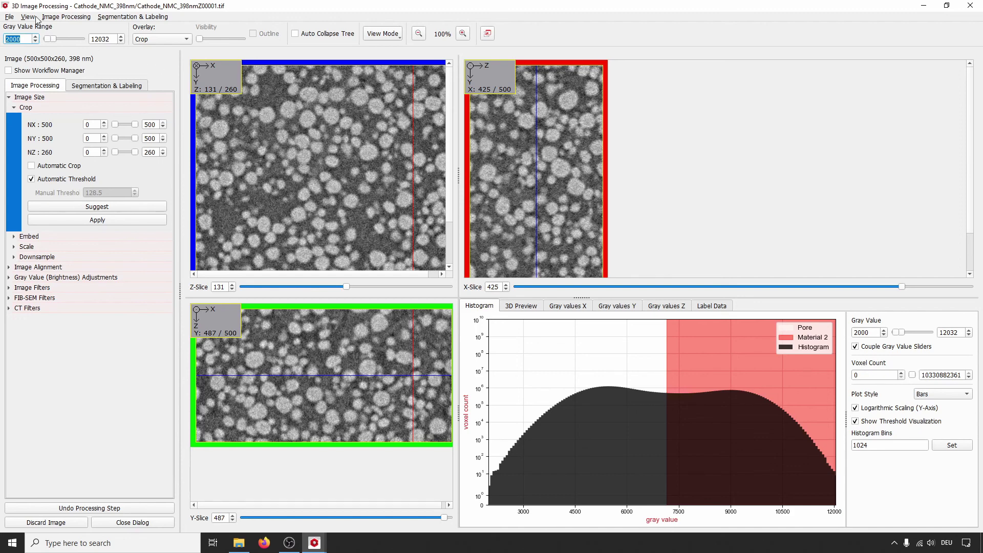
Save the cropped image as a compressed 3D GeoDict Raw File (*.grw) named Cathode_NMC_cropped in ProjectFolder
click(9, 17)
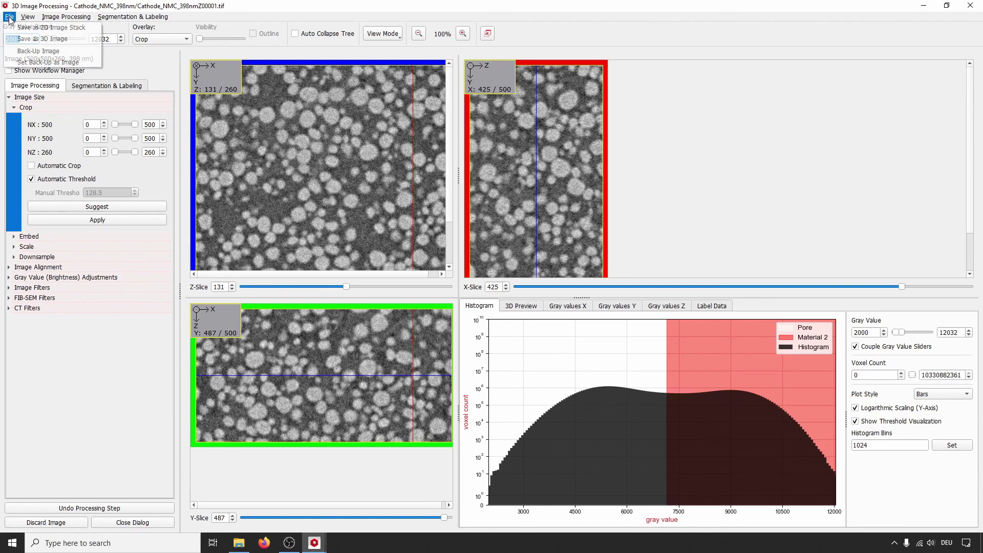
key(Escape)
click(10, 17)
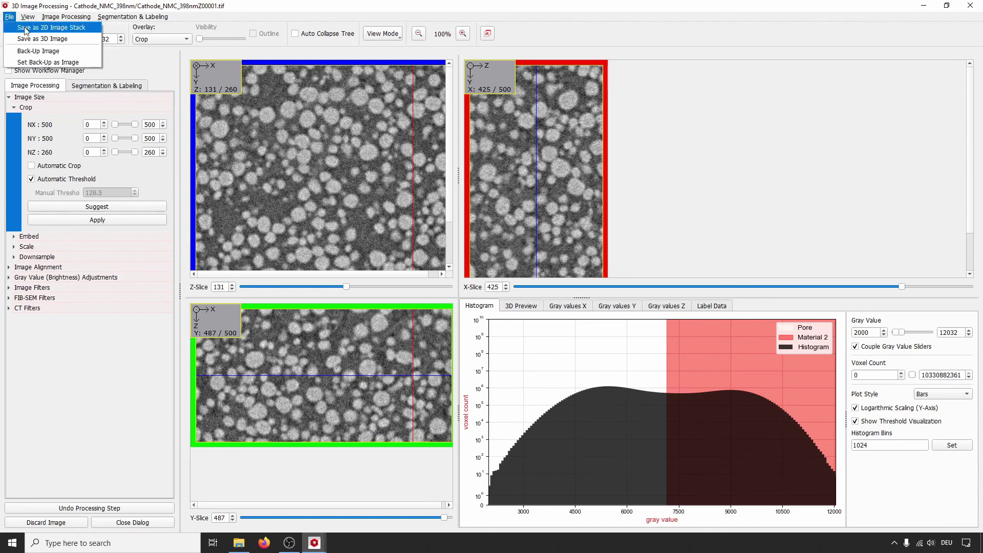
click(91, 40)
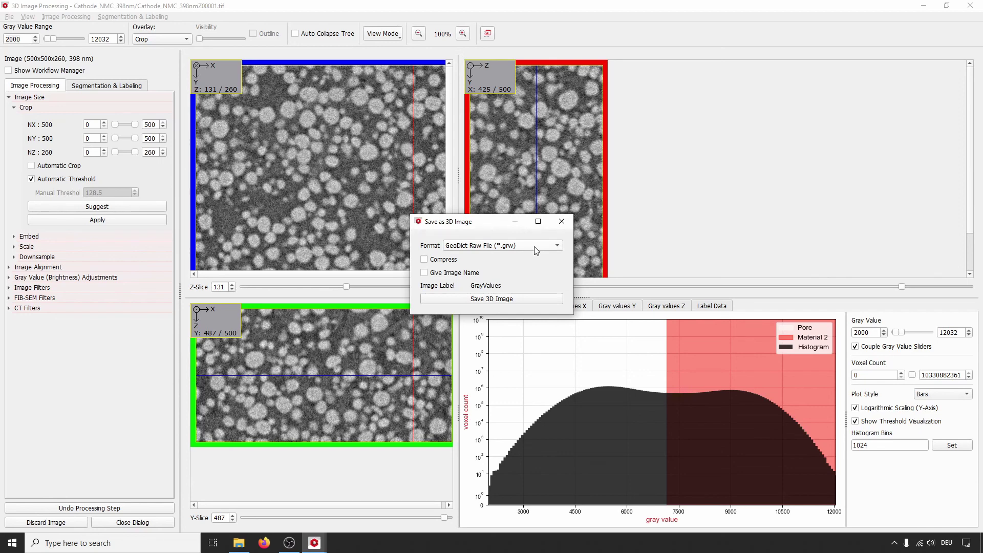
click(446, 263)
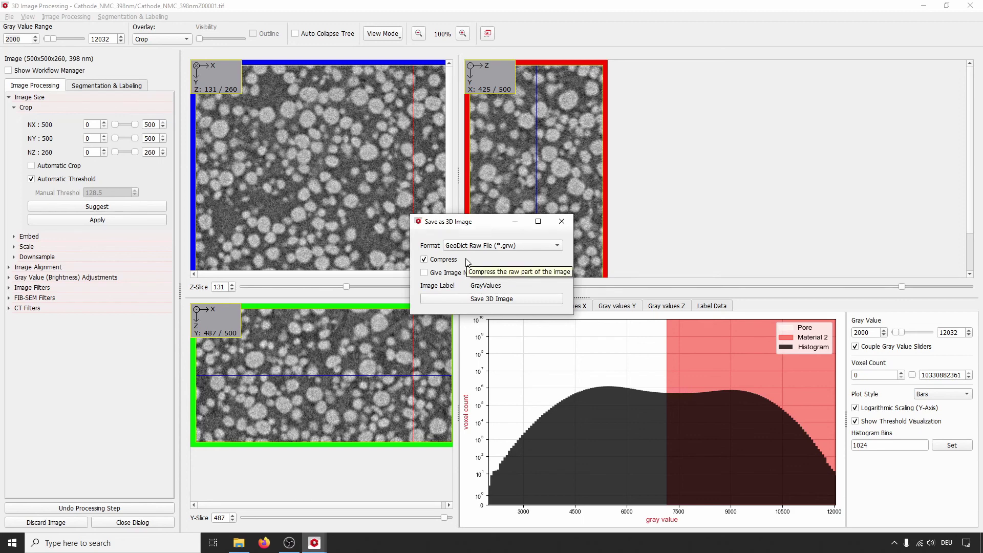
click(529, 299)
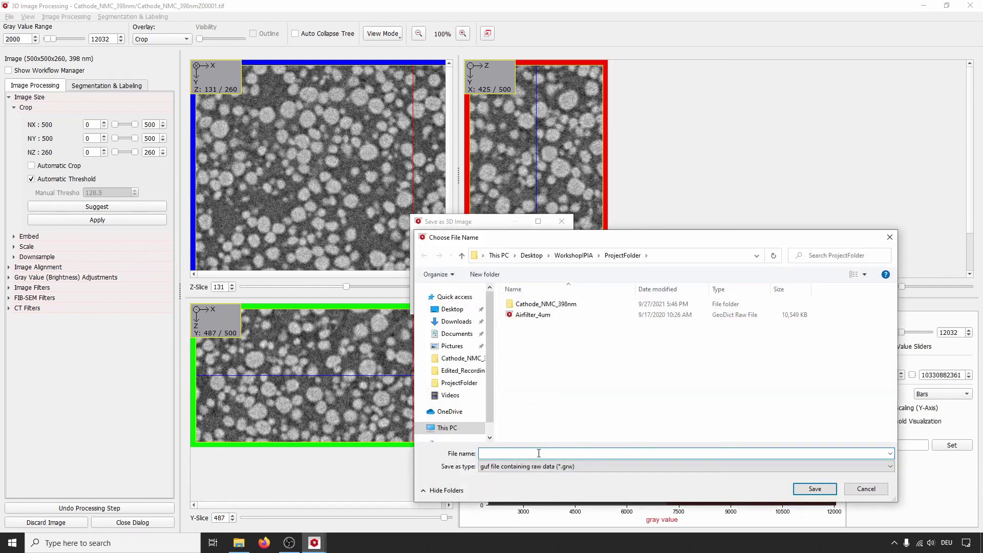
text(C)
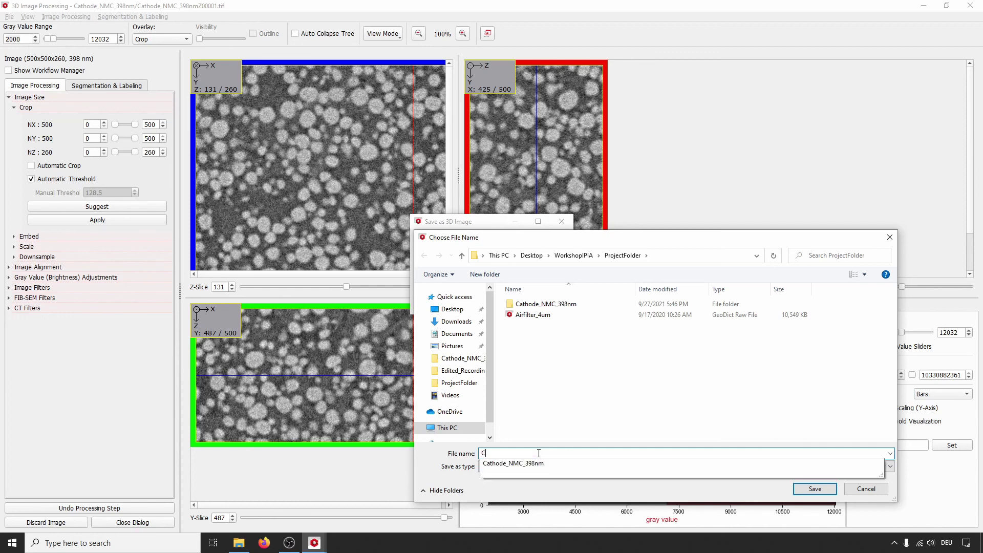
text(athode_NMC_cropped)
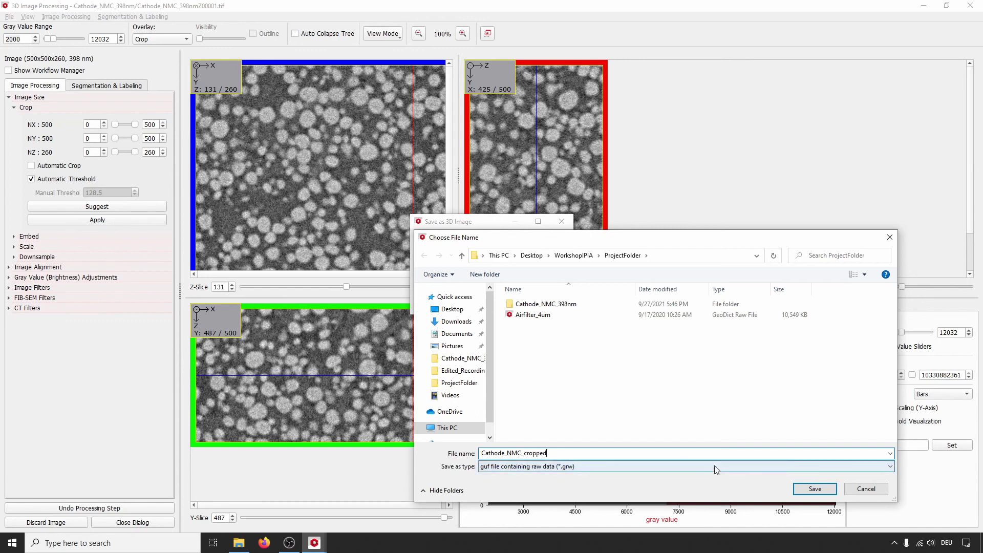
click(814, 489)
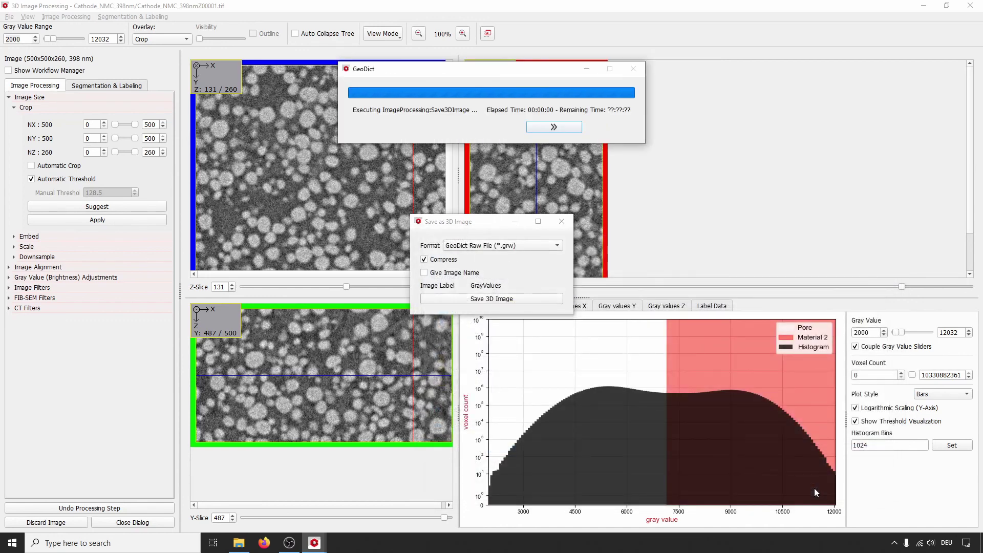